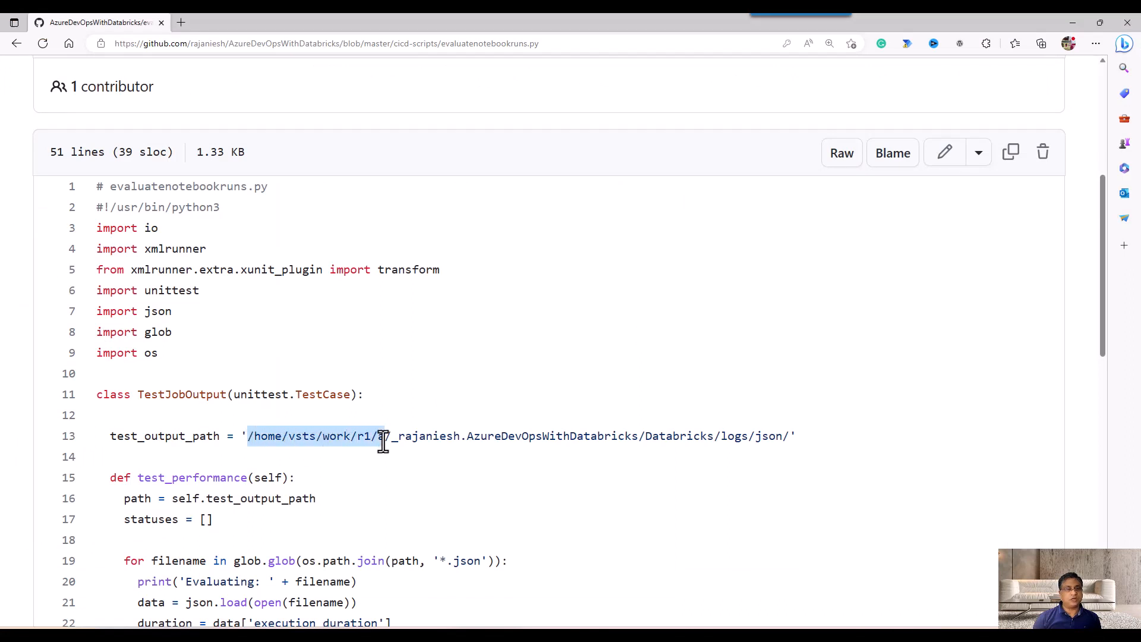
- Examine the test_output_path value on line 13 of evaluatenotebookruns.py, including its artifact alias and logs/json folder
{"action": "left_click", "coordinate": [446, 443]}
{"action": "left_click_drag", "start_coordinate": [397, 438], "coordinate": [561, 441]}
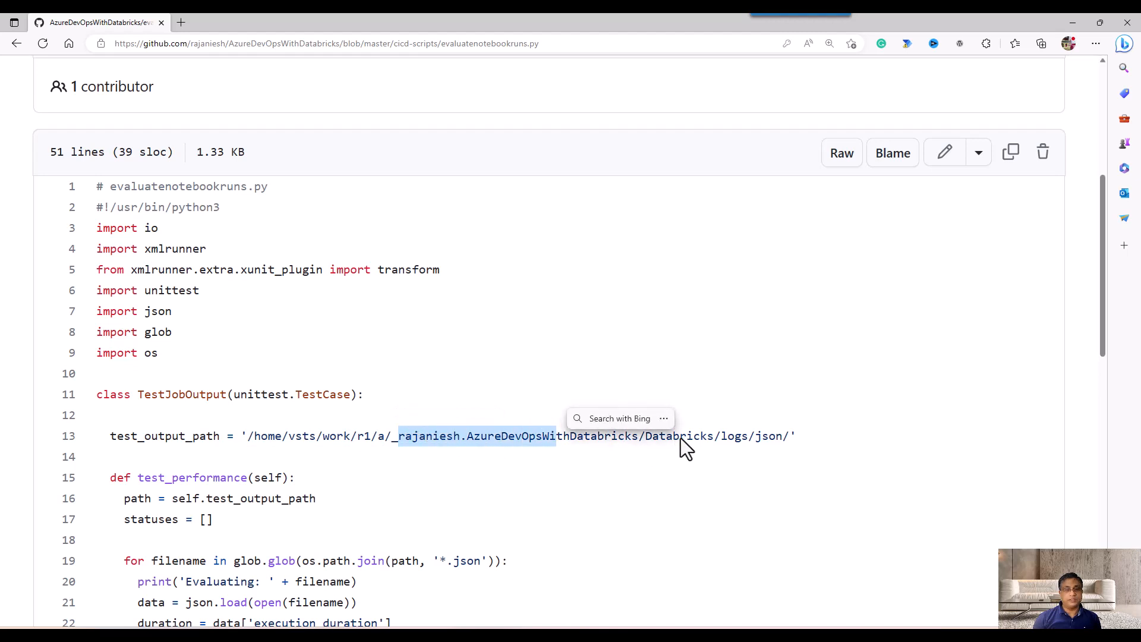
{"action": "left_click", "coordinate": [707, 438]}
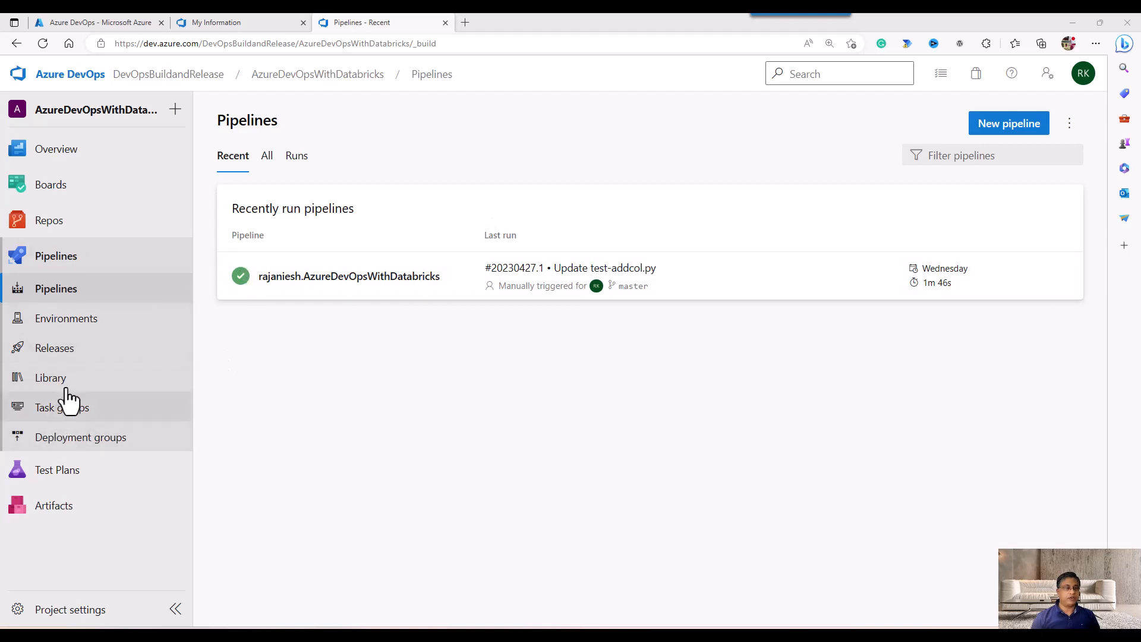
- Open the release pipeline for editing and review its build artifact's continuous deployment trigger and source alias
{"action": "left_click", "coordinate": [89, 356]}
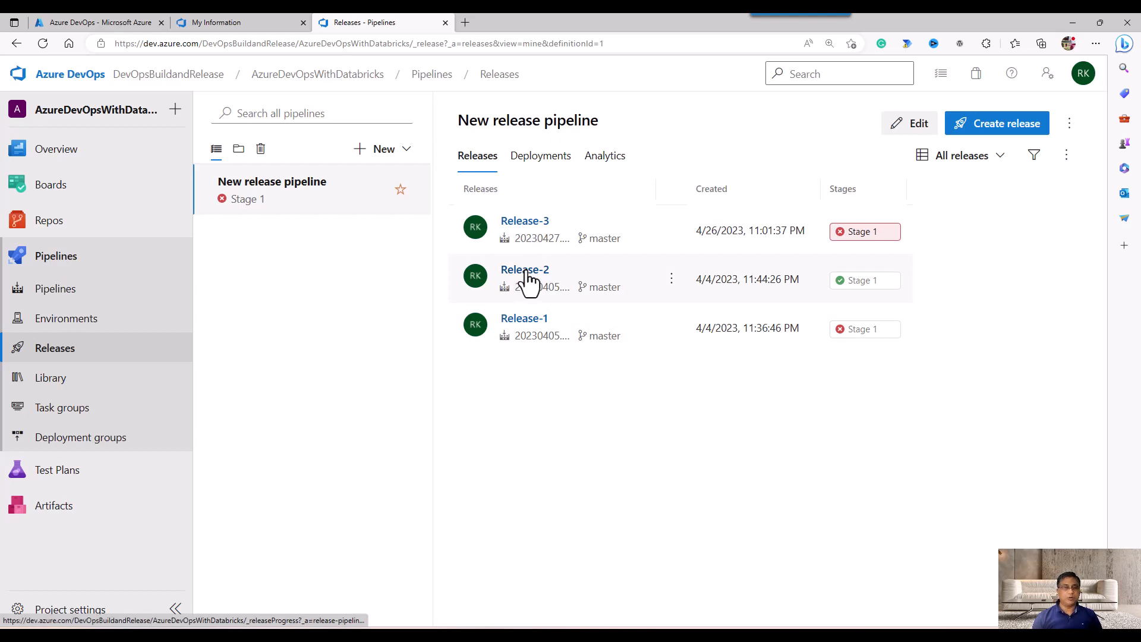
{"action": "left_click", "coordinate": [902, 126]}
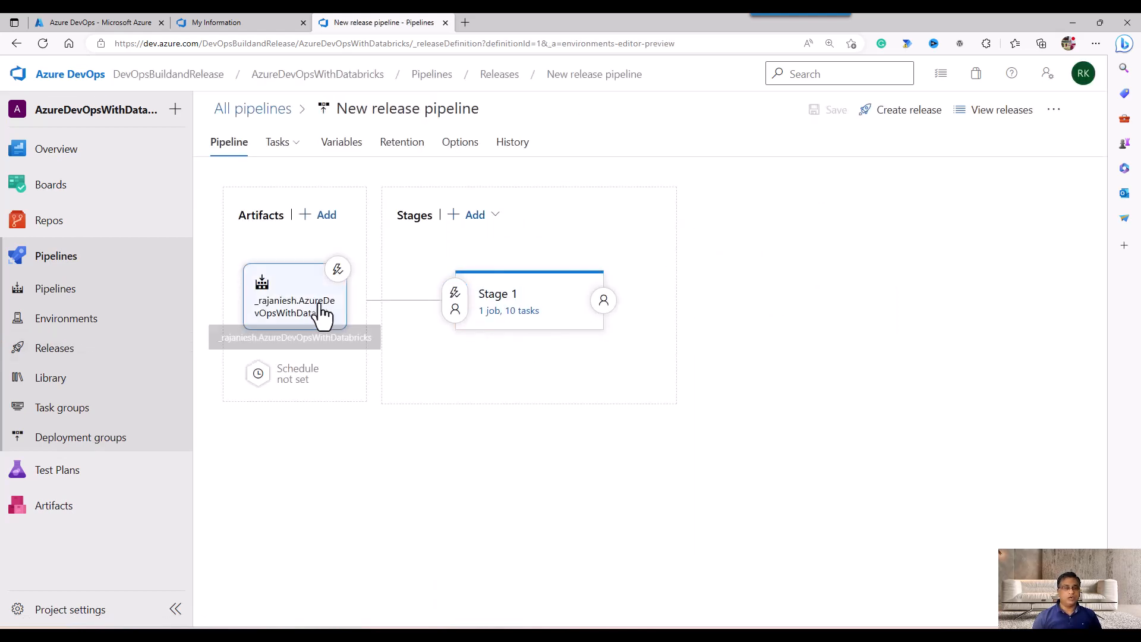
{"action": "left_click", "coordinate": [338, 270]}
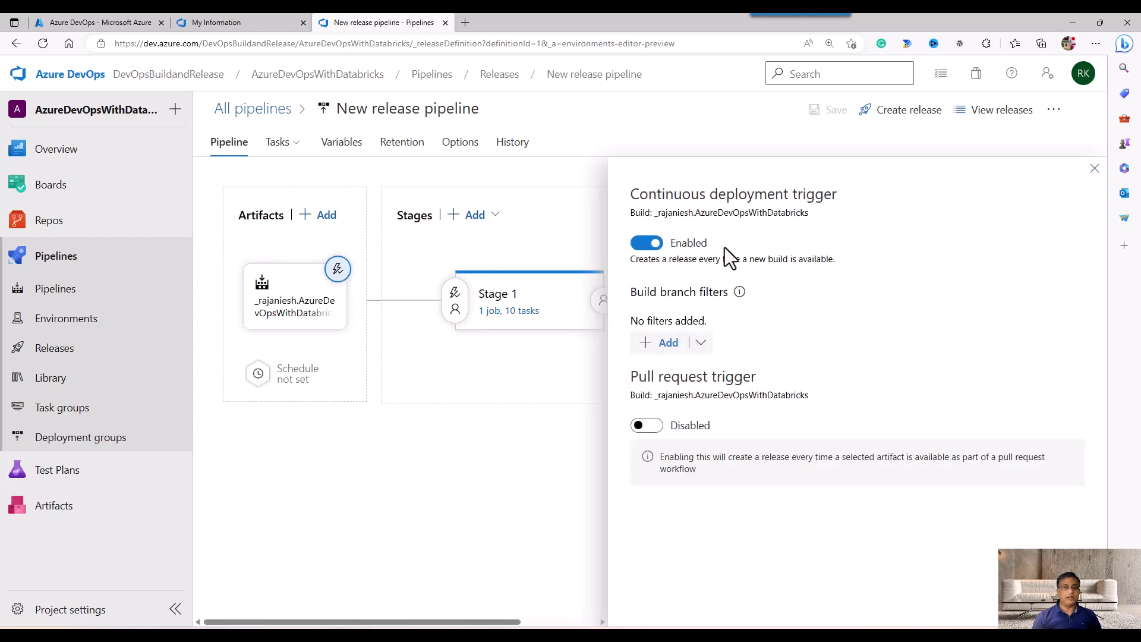
{"action": "left_click", "coordinate": [301, 326]}
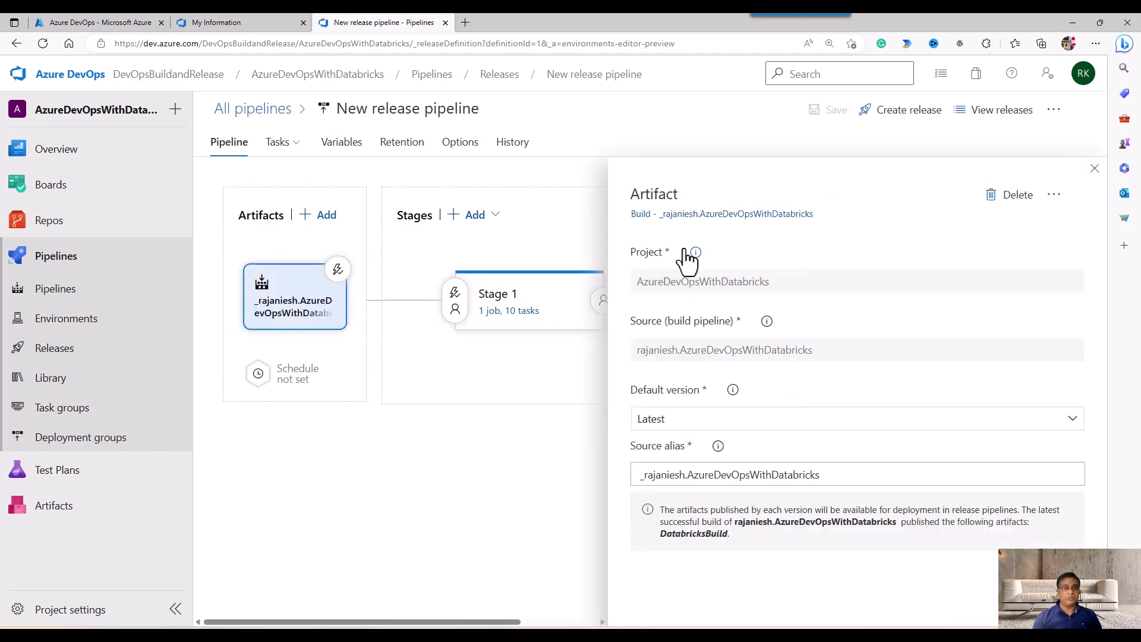
{"action": "left_click", "coordinate": [729, 476]}
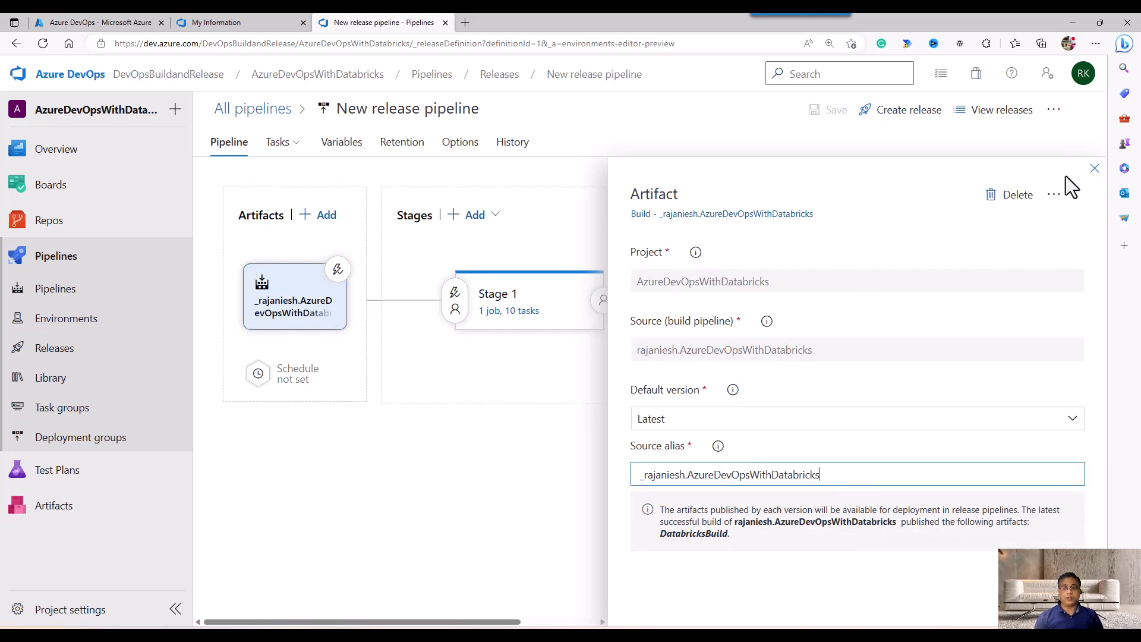
{"action": "left_click", "coordinate": [1094, 169]}
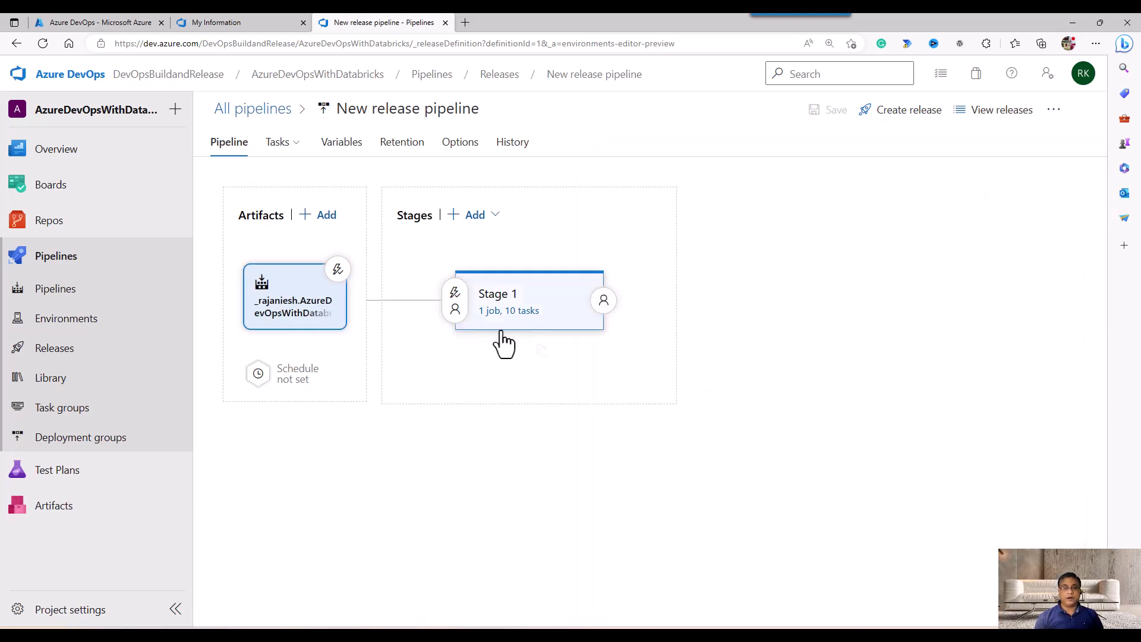
- Review the Stage 1 tasks from Use Python 3.8 through Copy Python wheel to workspace, including their inline scripts
{"action": "left_click", "coordinate": [523, 309]}
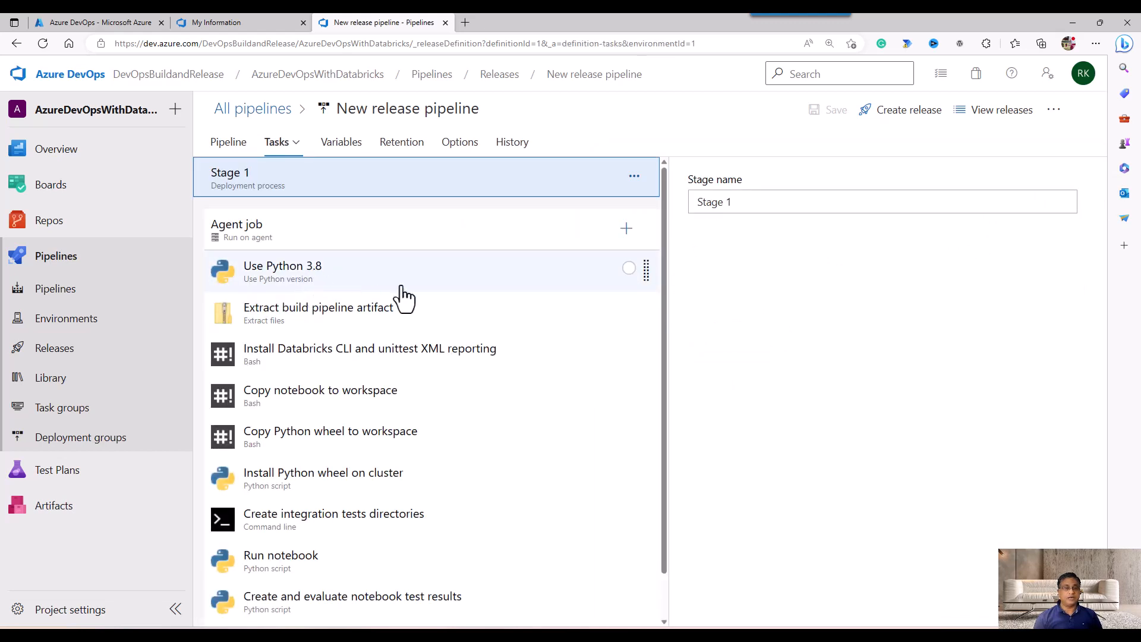
{"action": "left_click", "coordinate": [311, 281]}
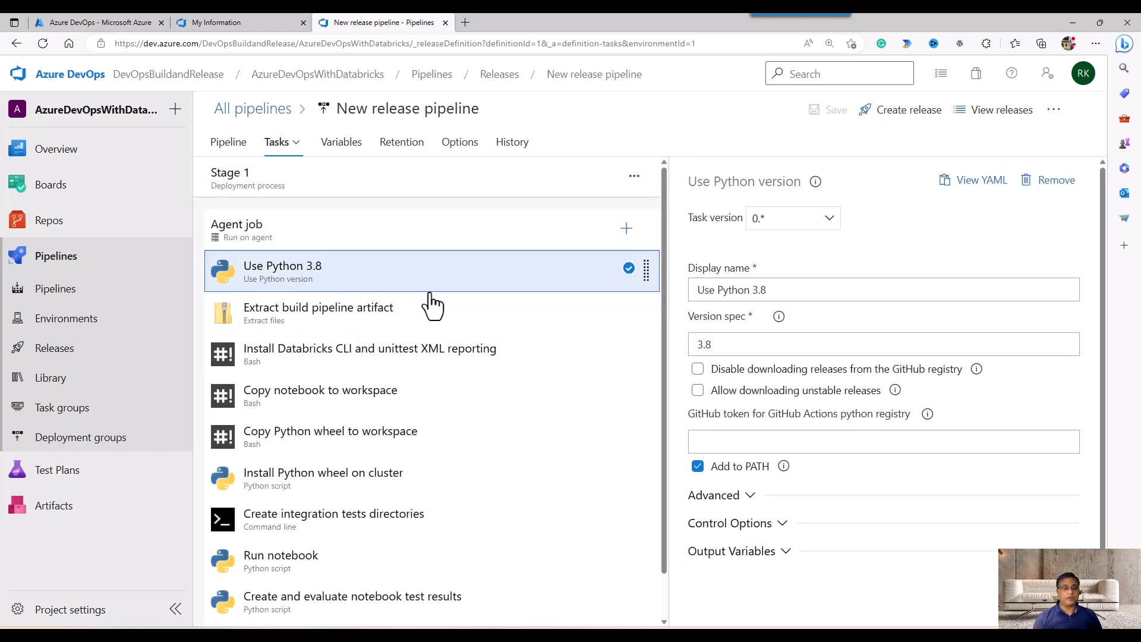
{"action": "left_click", "coordinate": [310, 336]}
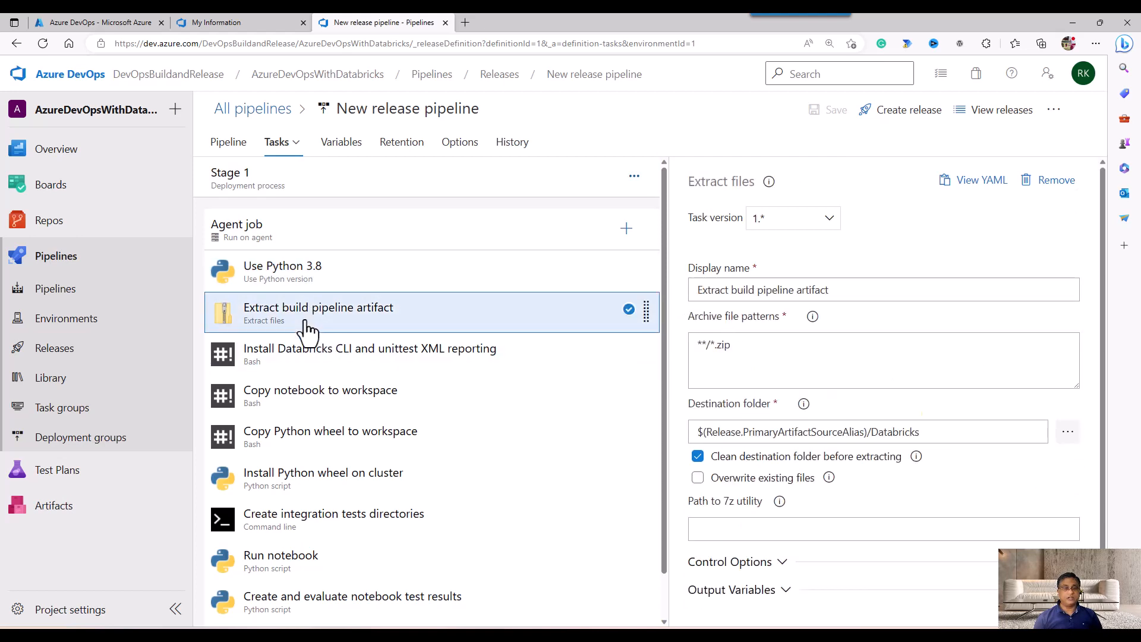
{"action": "left_click", "coordinate": [314, 374]}
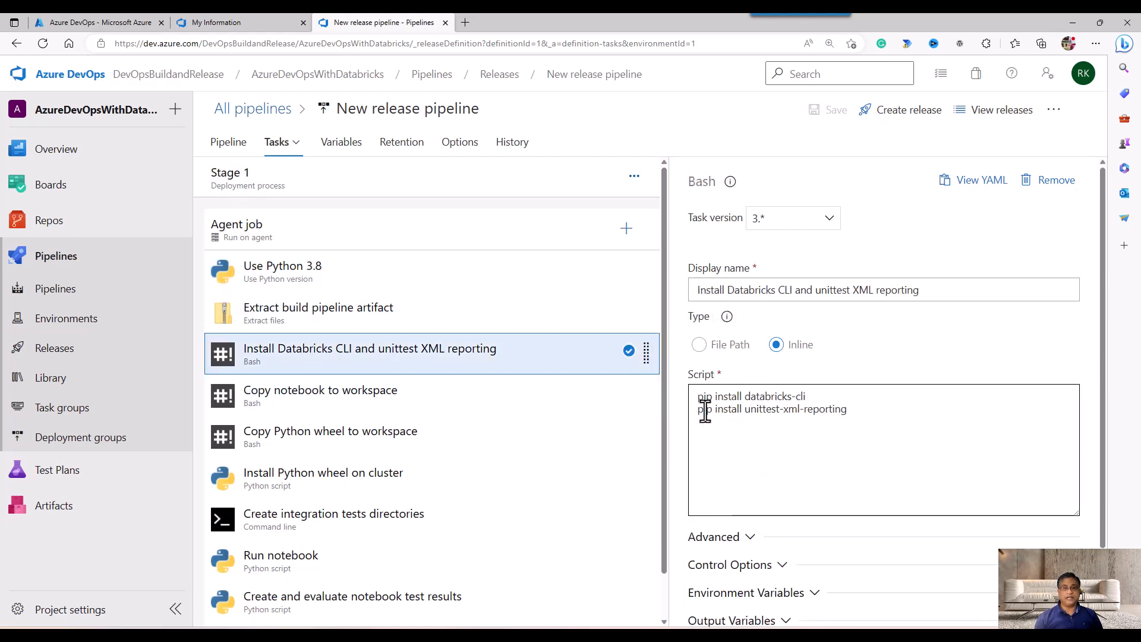
{"action": "left_click", "coordinate": [357, 411]}
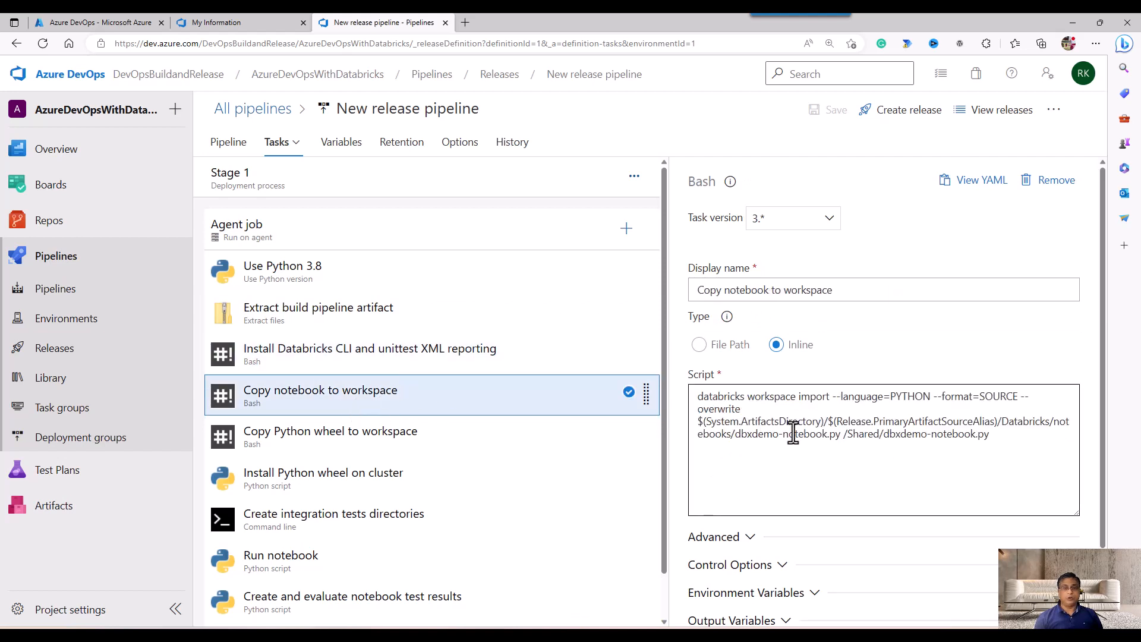
{"action": "left_click", "coordinate": [340, 451]}
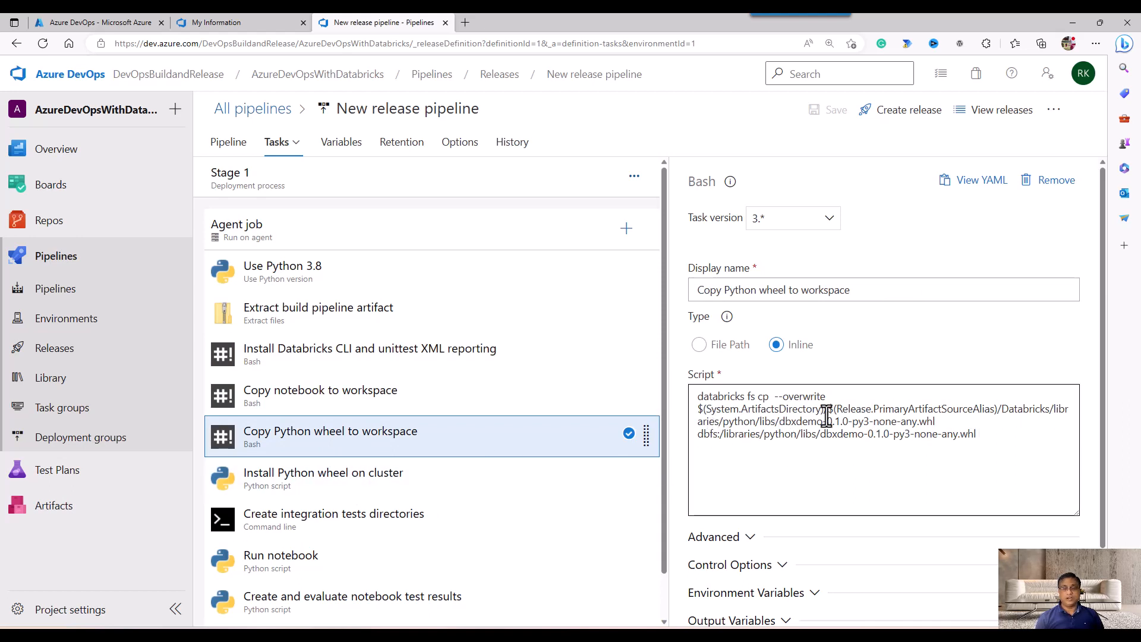
- Inspect the script path and arguments of the Install Python wheel on cluster task
{"action": "left_click", "coordinate": [250, 491]}
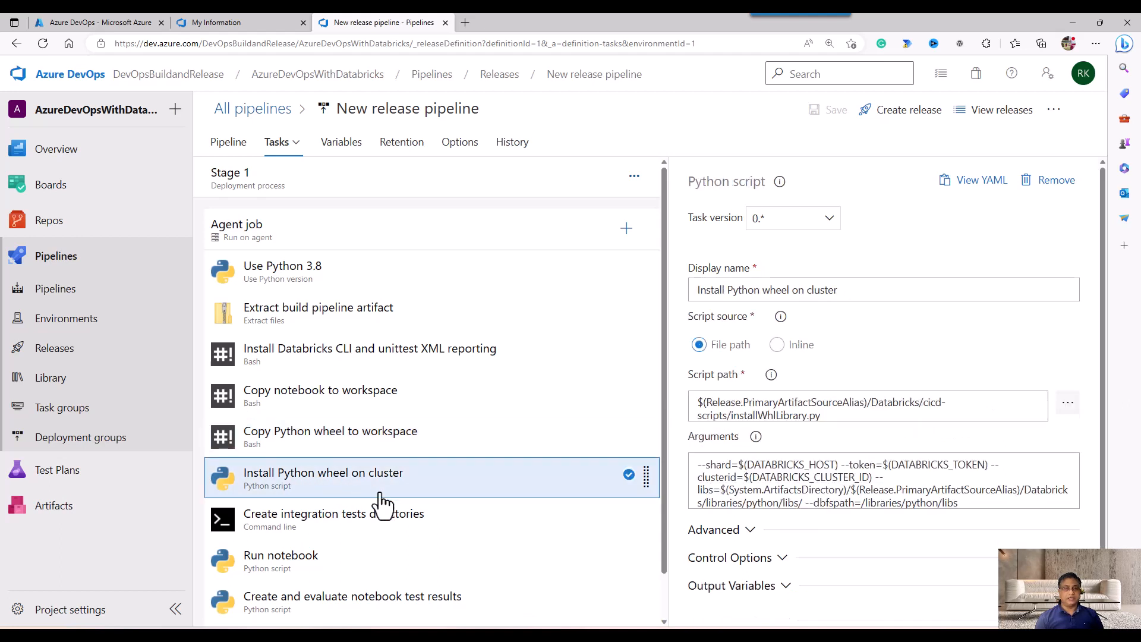
{"action": "left_click", "coordinate": [833, 478]}
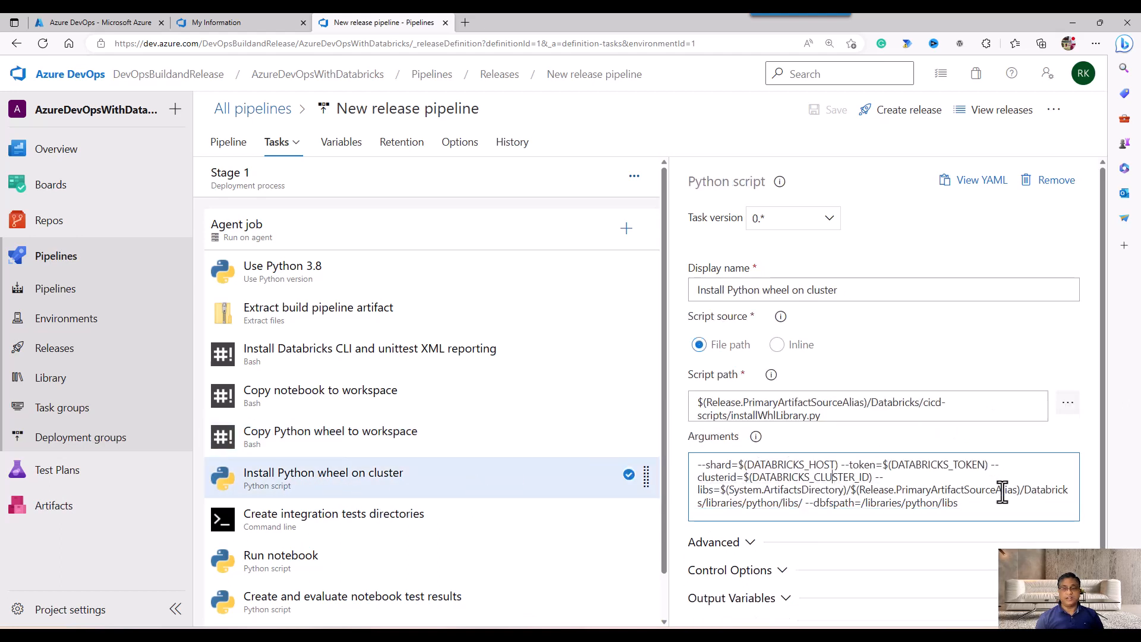
{"action": "double_click", "coordinate": [776, 416]}
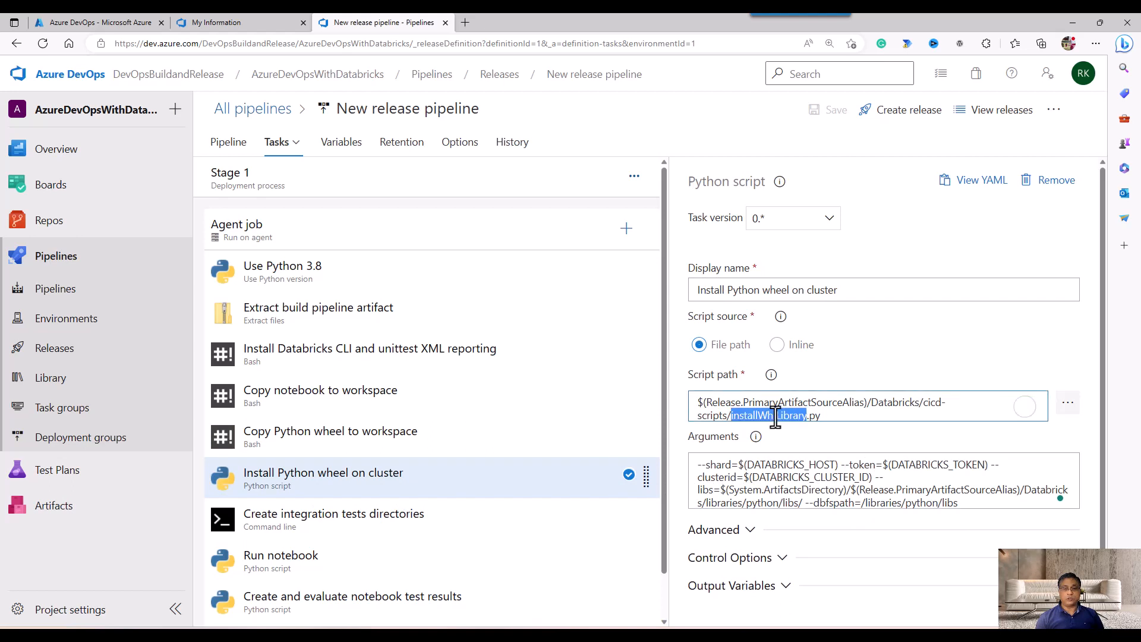
{"action": "left_click", "coordinate": [828, 416]}
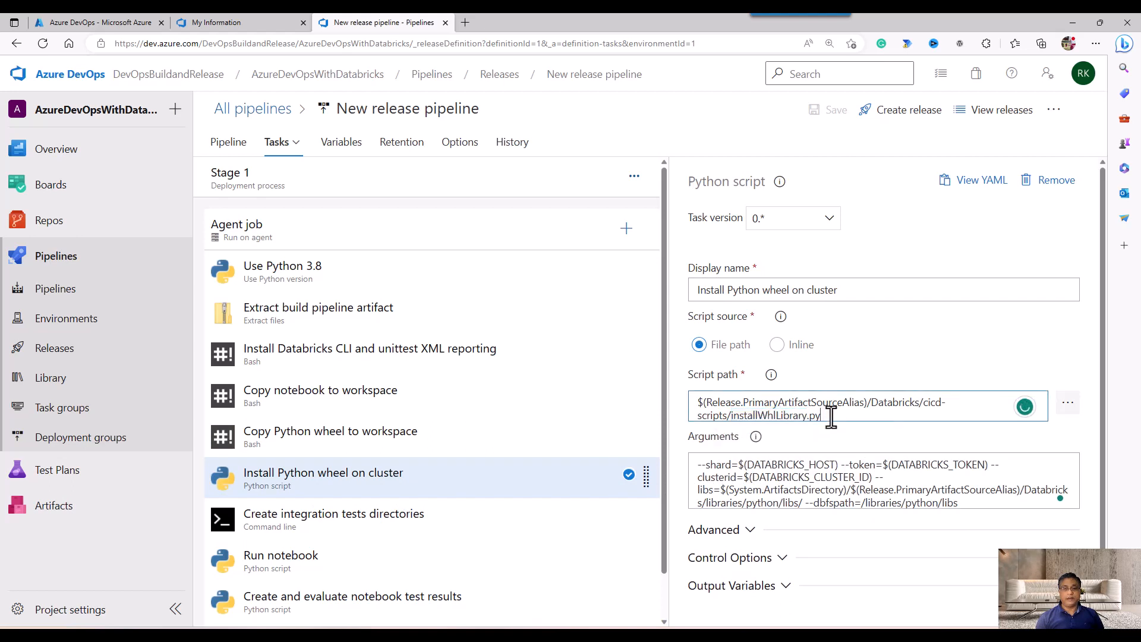
- Review the remaining Stage 1 tasks, from Create integration tests directories through Publish Test Results, including their script paths
{"action": "left_click", "coordinate": [319, 521]}
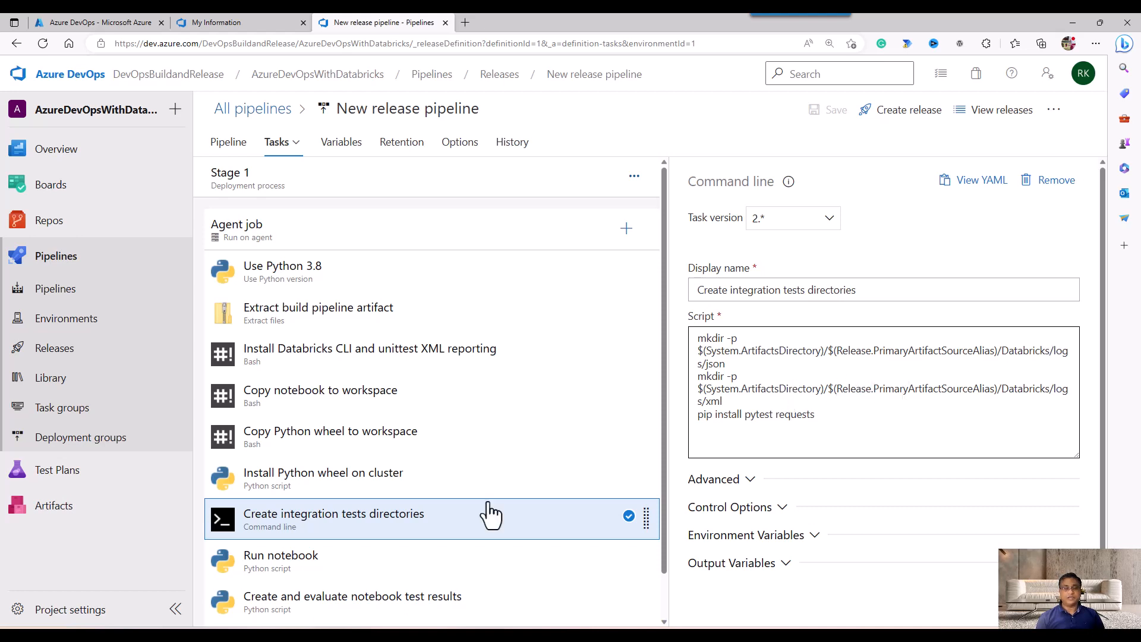
{"action": "left_click", "coordinate": [300, 559]}
{"action": "left_click", "coordinate": [868, 417]}
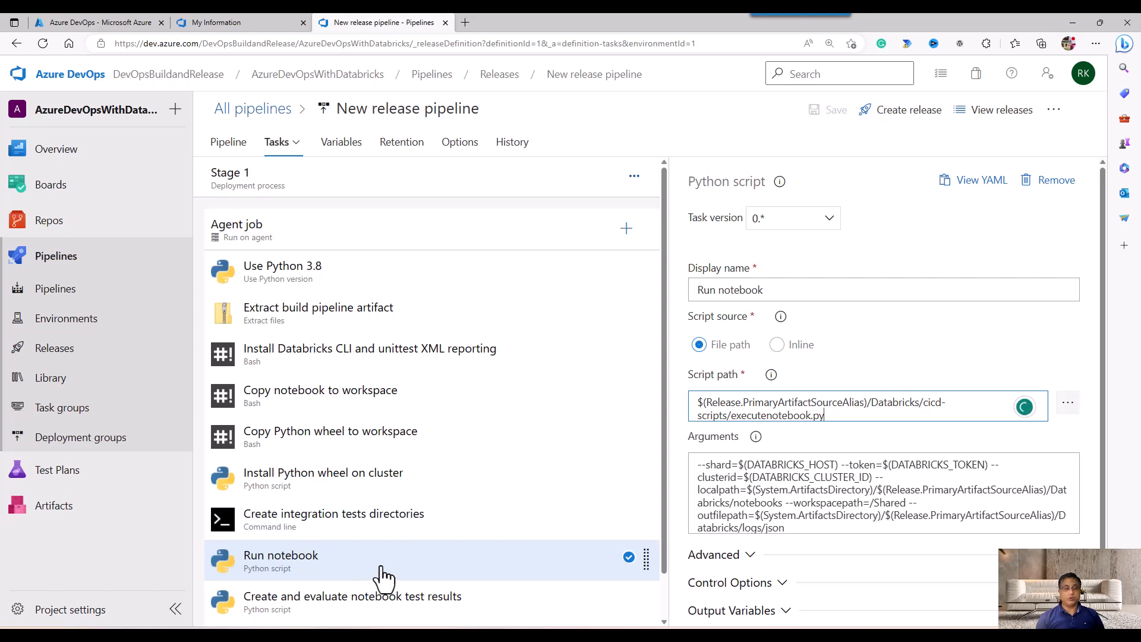
{"action": "scroll", "coordinate": [380, 577], "scroll_direction": "down", "scroll_amount": 1}
{"action": "left_click", "coordinate": [340, 562]}
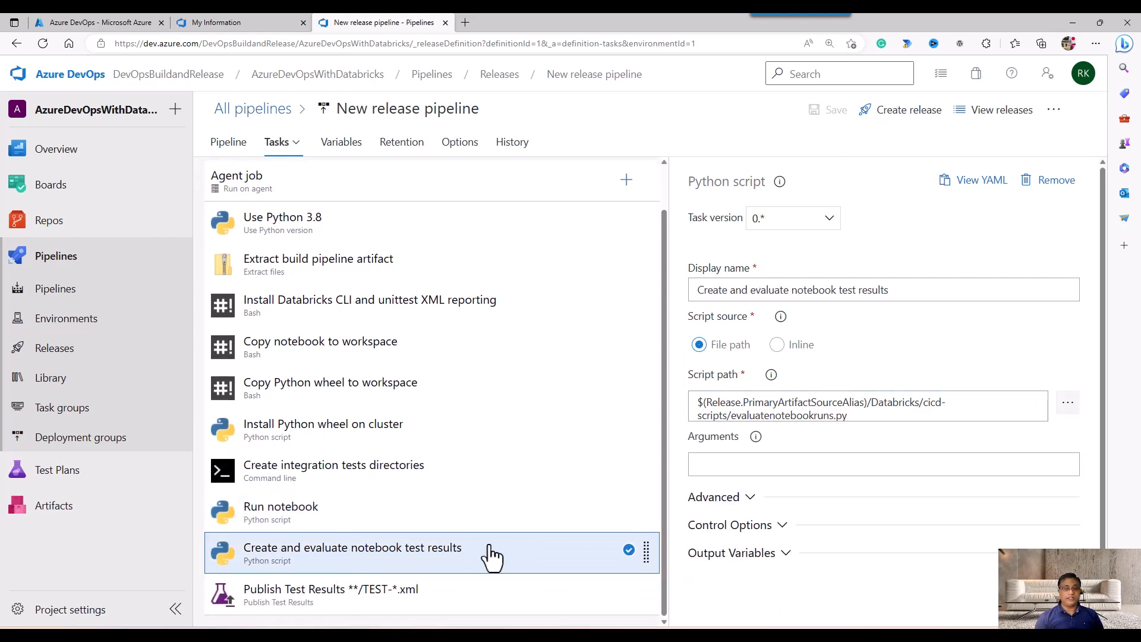
{"action": "left_click", "coordinate": [860, 412]}
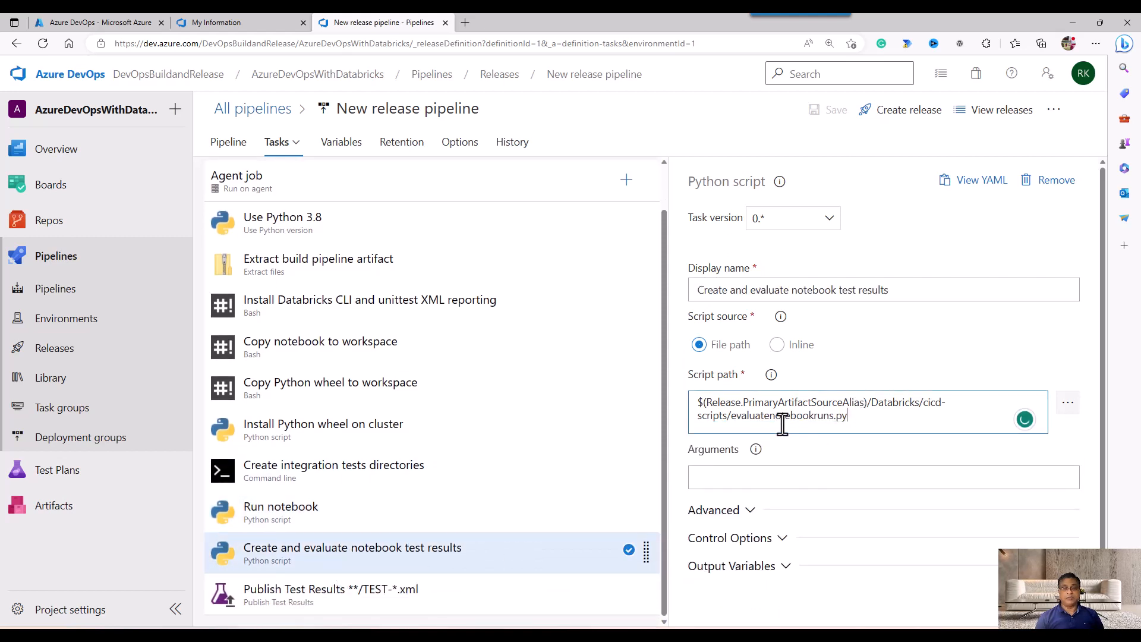
{"action": "left_click", "coordinate": [360, 608]}
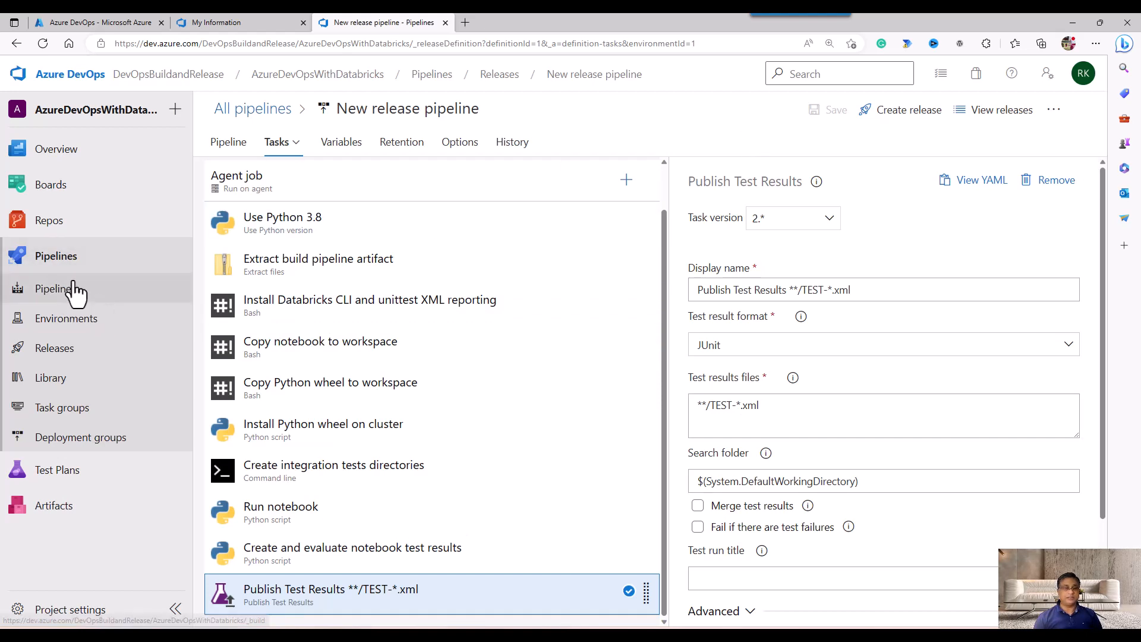
- Create a new release from the release pipeline with artifact version 20230427.1
{"action": "left_click", "coordinate": [68, 355]}
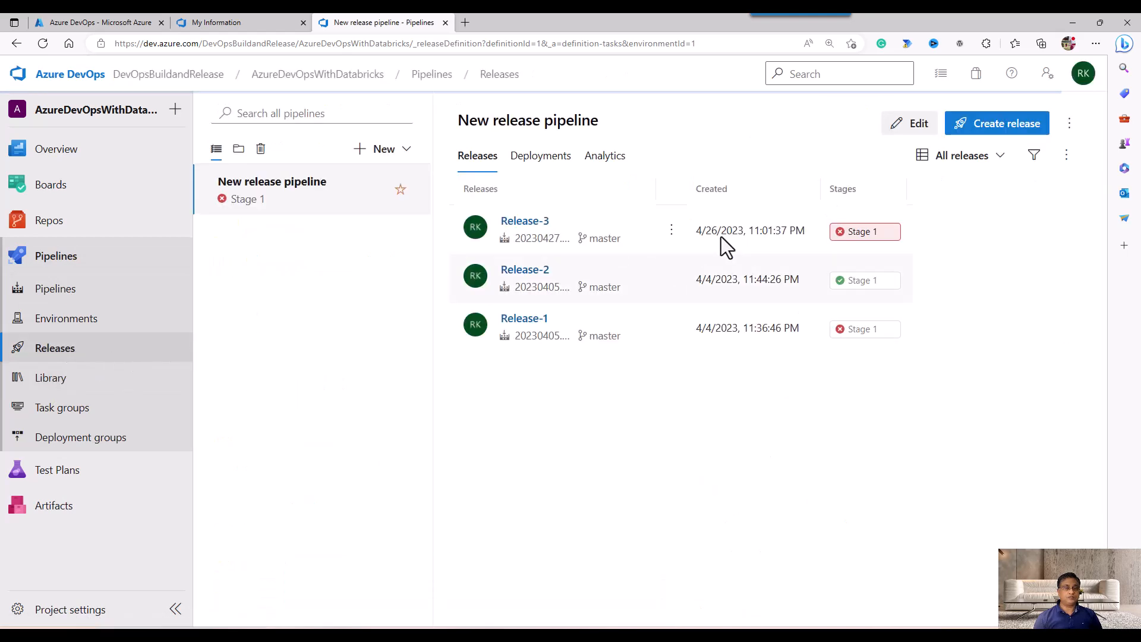
{"action": "left_click", "coordinate": [968, 130]}
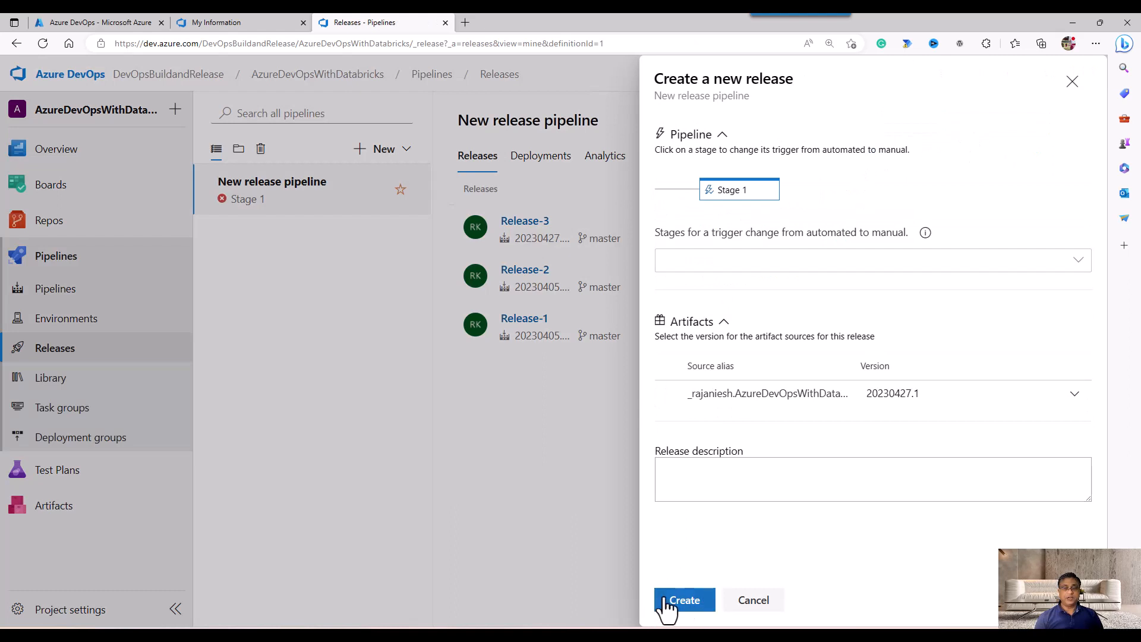
{"action": "left_click", "coordinate": [665, 604]}
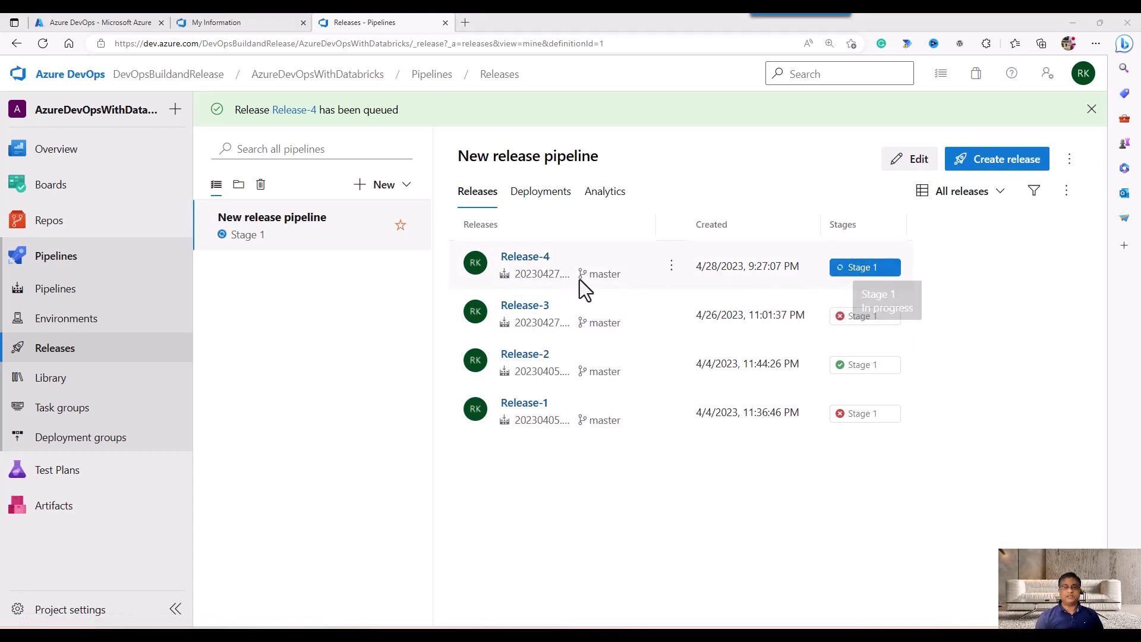
- Open the Stage 1 deployment logs of the new release and follow the progress of its tasks
{"action": "left_click", "coordinate": [850, 270]}
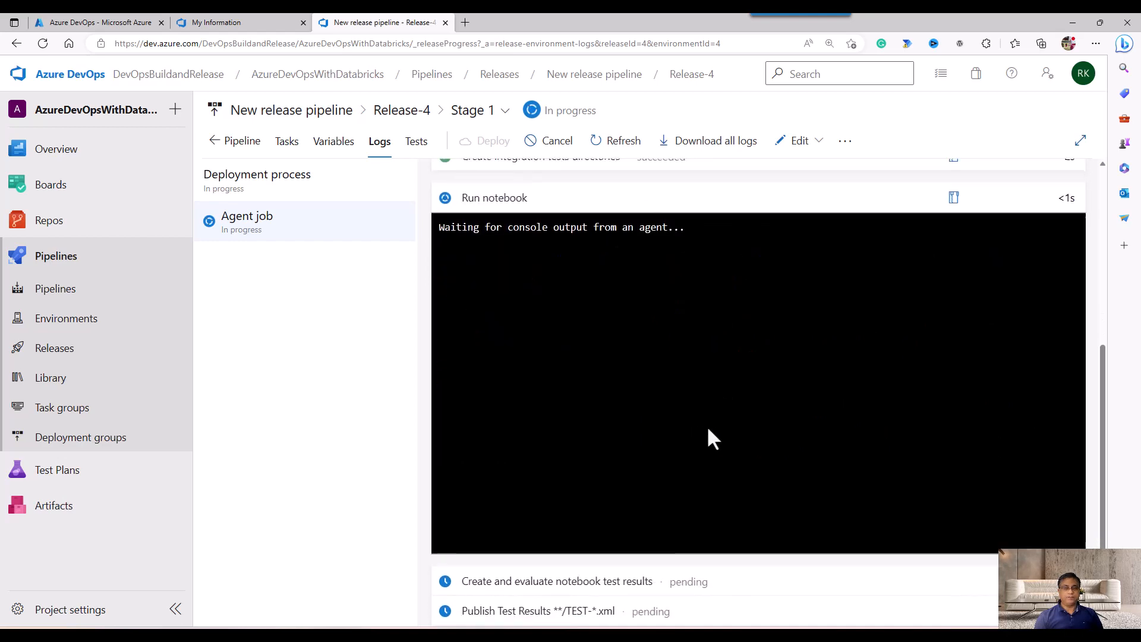
{"action": "scroll", "coordinate": [579, 356], "scroll_direction": "up", "scroll_amount": 2}
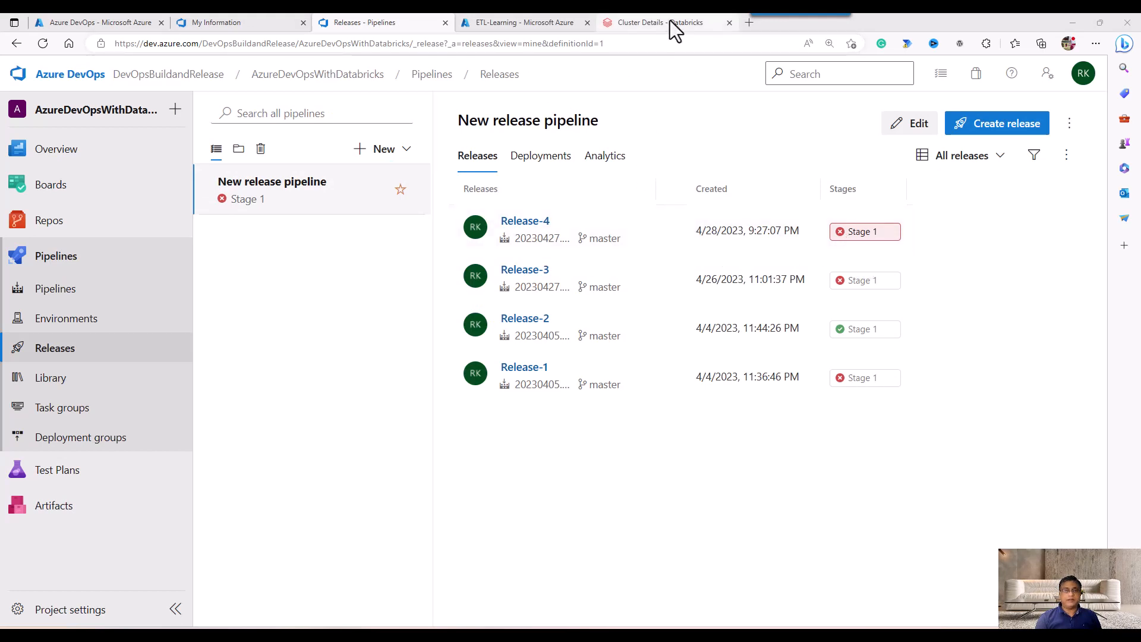
{"action": "mouse_move", "coordinate": [670, 22]}
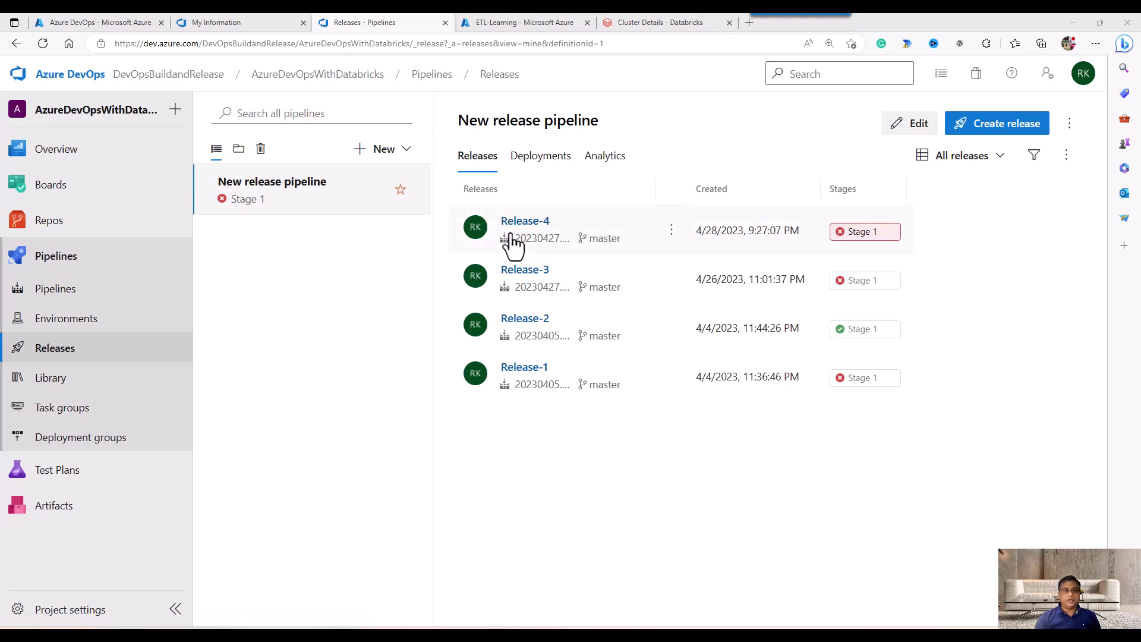
- Review the release pipeline's Databricks variables, then switch to Databricks to check the cluster details
{"action": "left_click", "coordinate": [910, 126]}
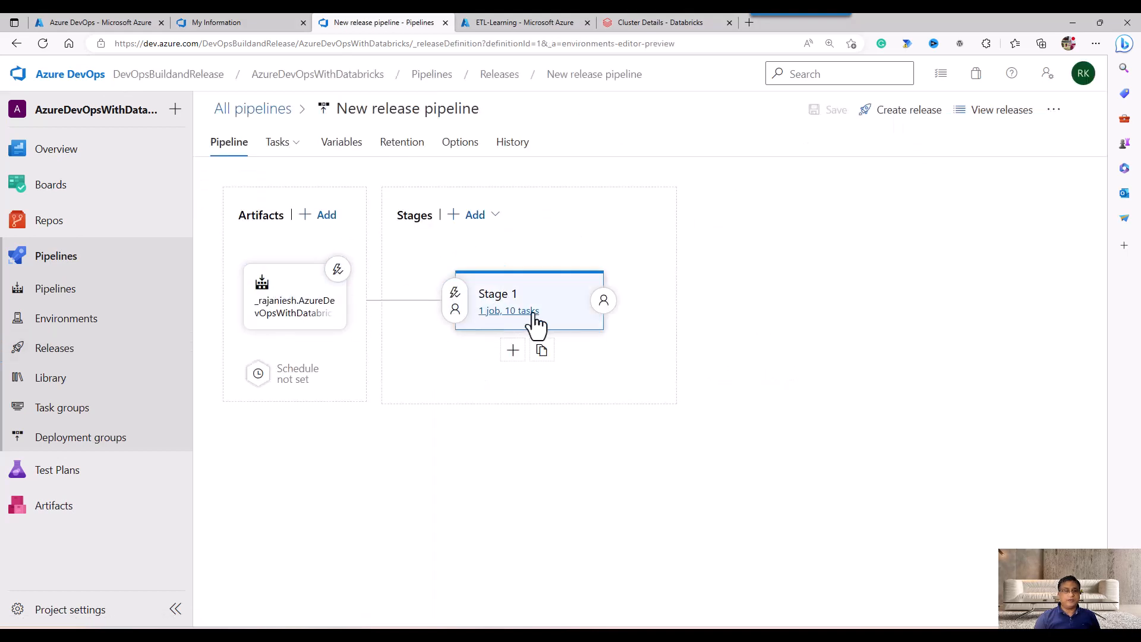
{"action": "left_click", "coordinate": [532, 312]}
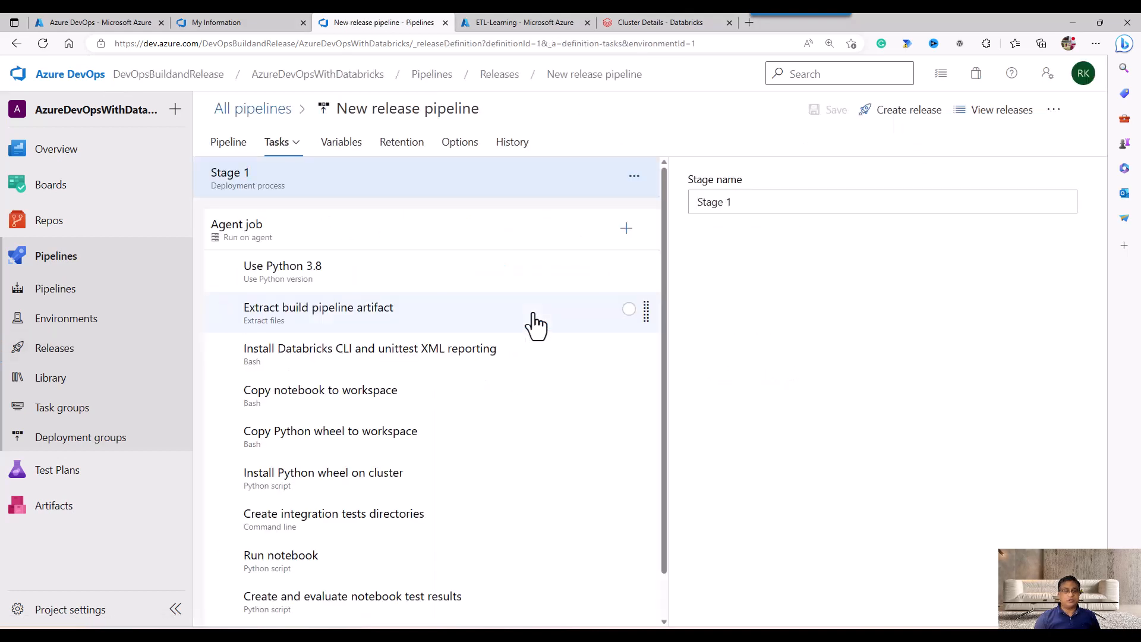
{"action": "left_click", "coordinate": [352, 147]}
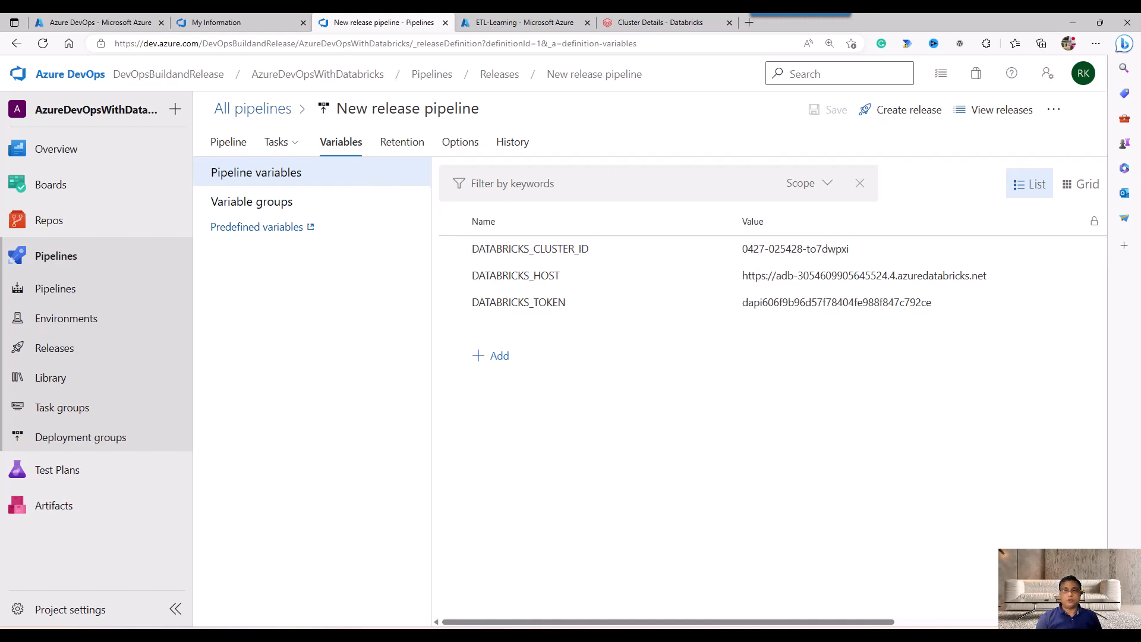
{"action": "left_click", "coordinate": [686, 19]}
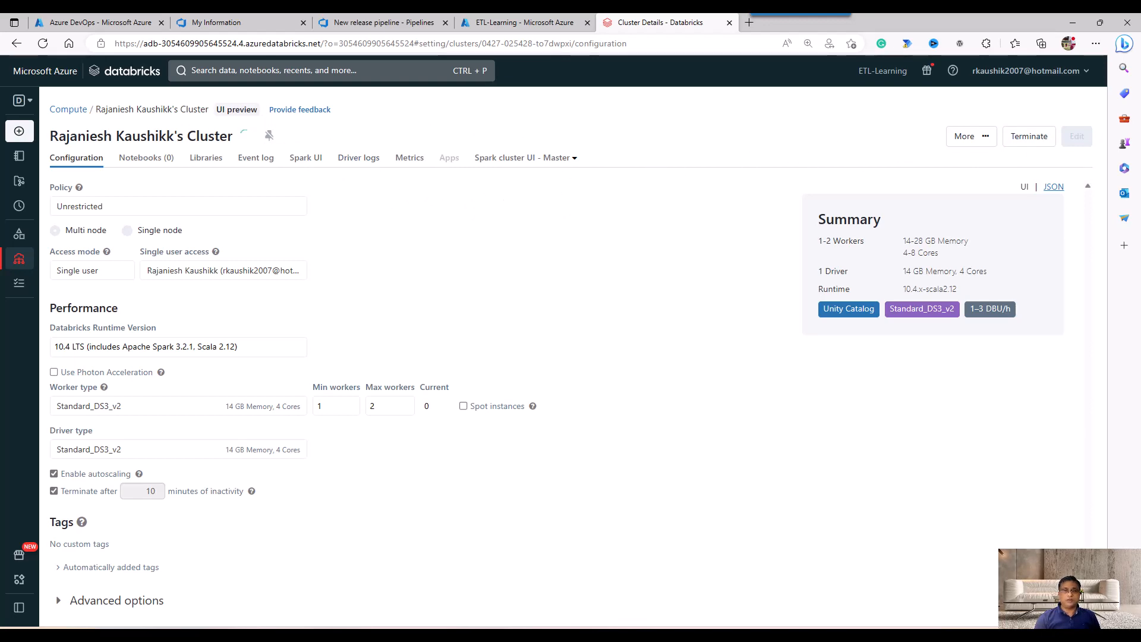
- Return to the release pipeline in Azure DevOps and create another release with artifact version 20230427.1
{"action": "left_click", "coordinate": [384, 22]}
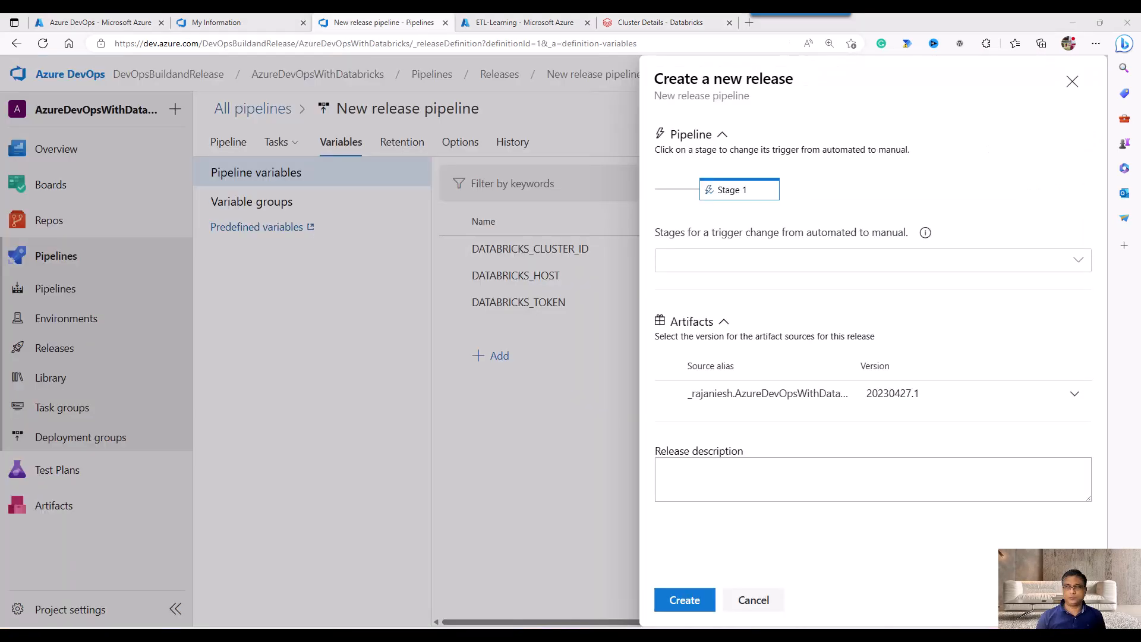
{"action": "left_click", "coordinate": [684, 605]}
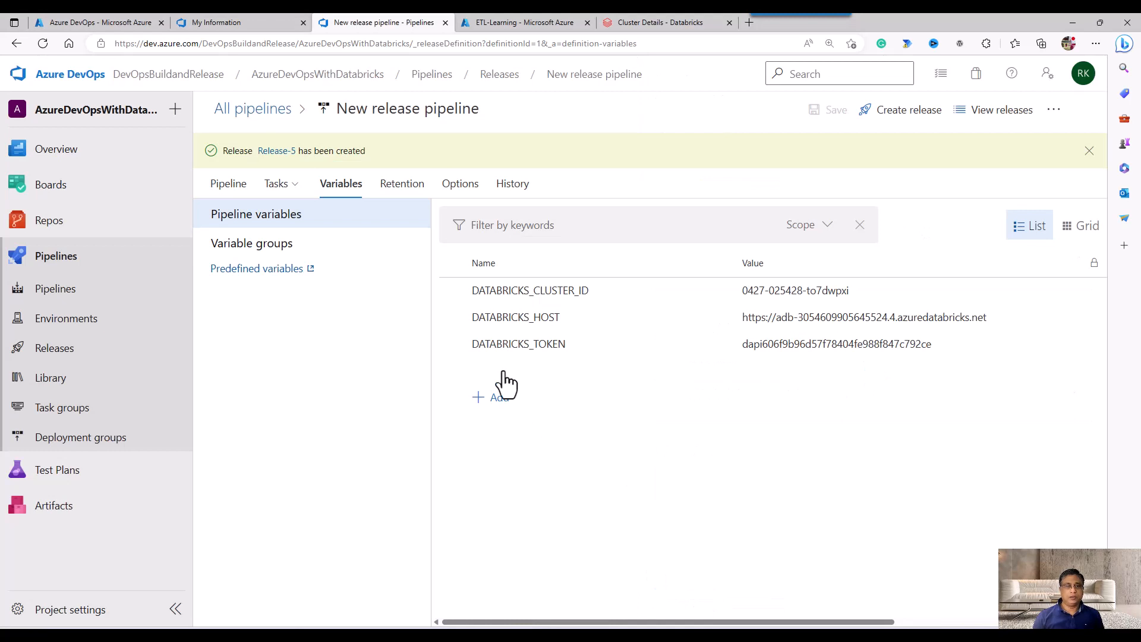
- Open Release-5's Stage 1 deployment logs, follow the task progress, then review the release's pipeline overview and return to the releases
{"action": "left_click", "coordinate": [961, 115]}
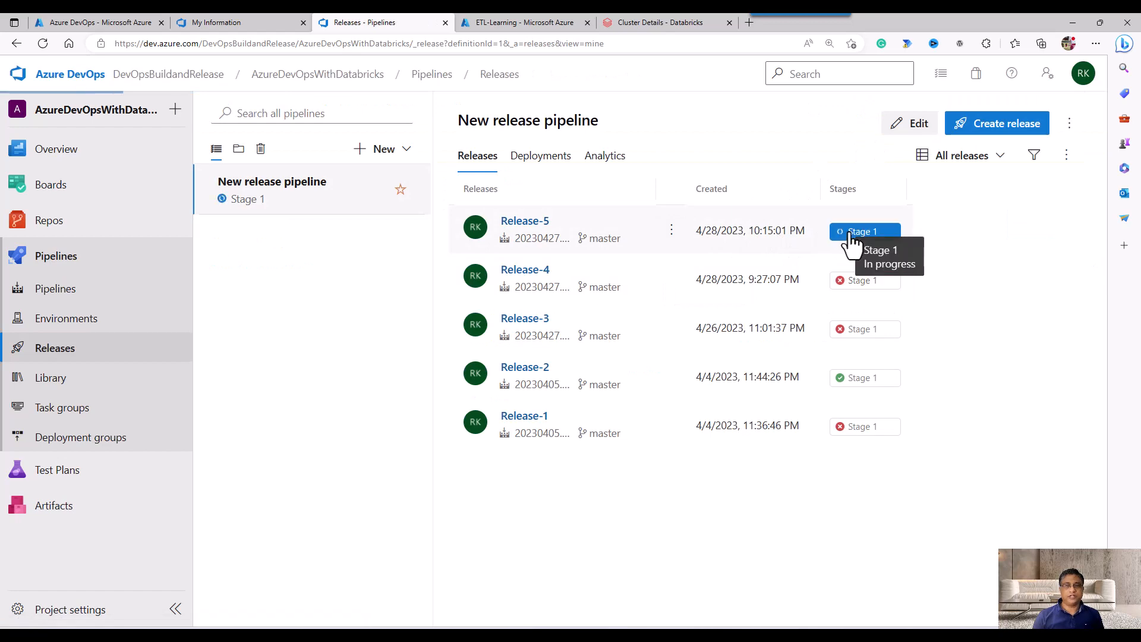
{"action": "left_click", "coordinate": [741, 237]}
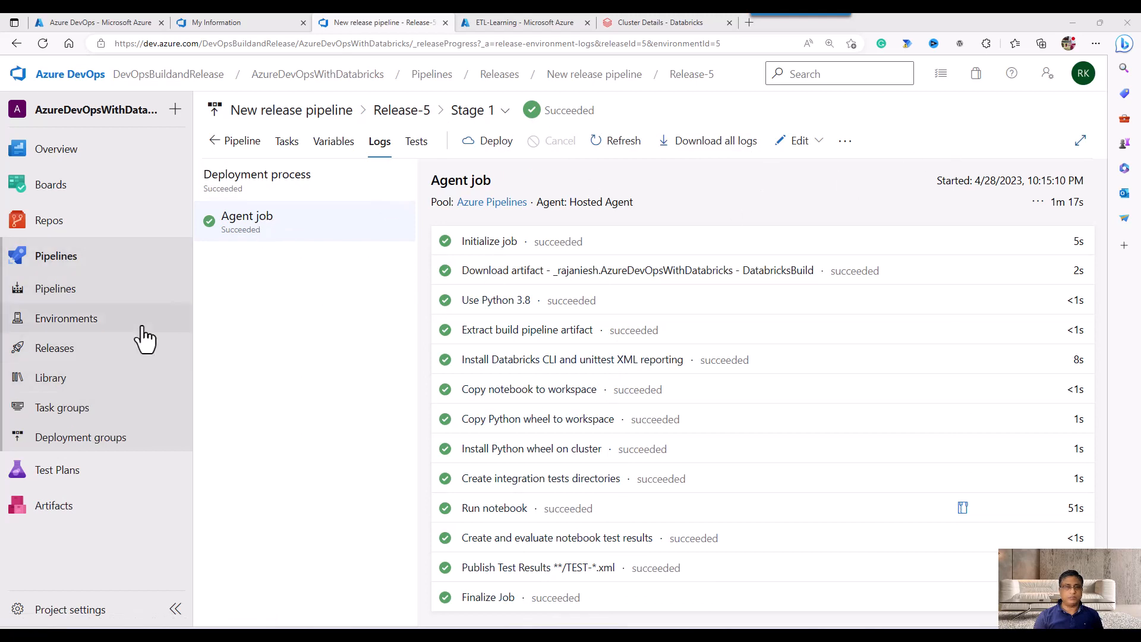
{"action": "left_click", "coordinate": [212, 145]}
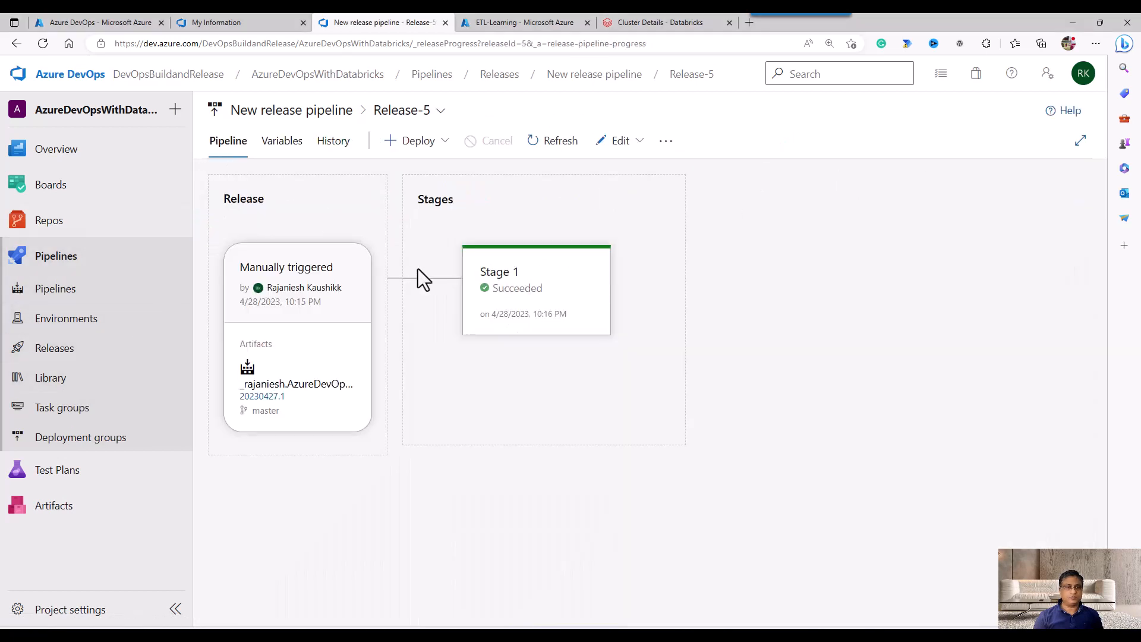
{"action": "mouse_move", "coordinate": [491, 297]}
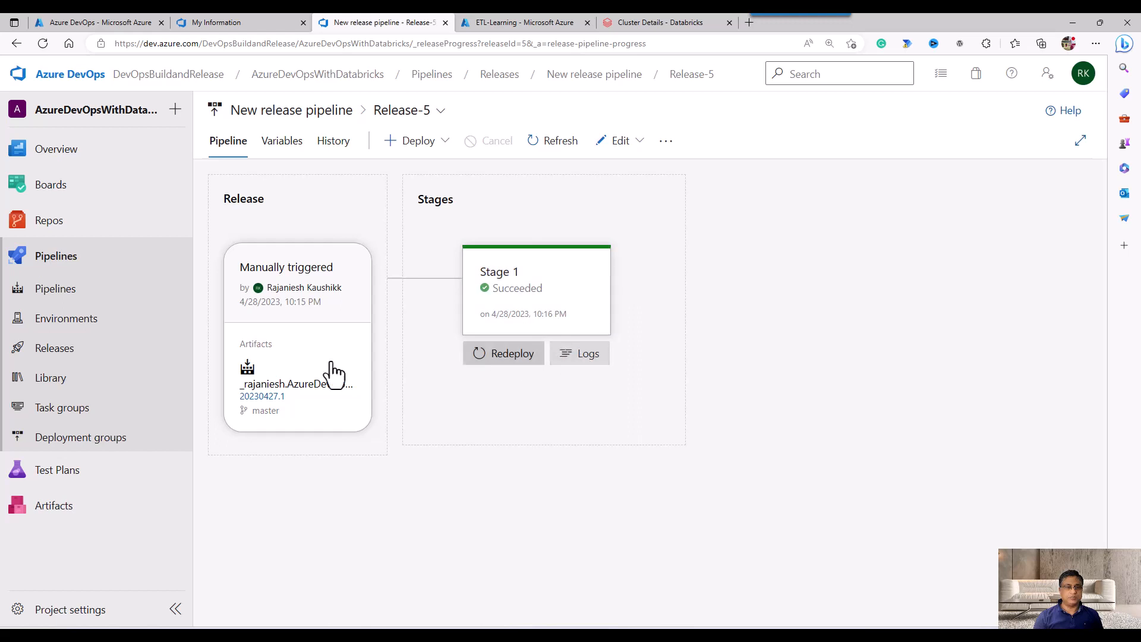
{"action": "left_click", "coordinate": [89, 359]}
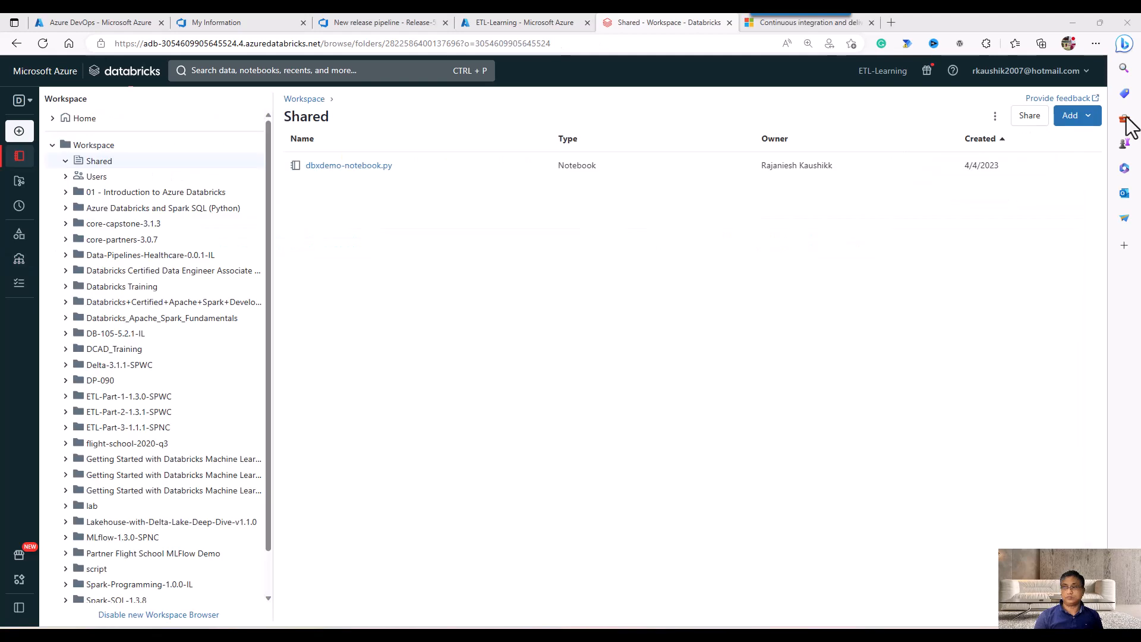
- Open dbxdemo-notebook.py from the Shared folder in the Databricks workspace and read through its unit test code
{"action": "left_click", "coordinate": [352, 168]}
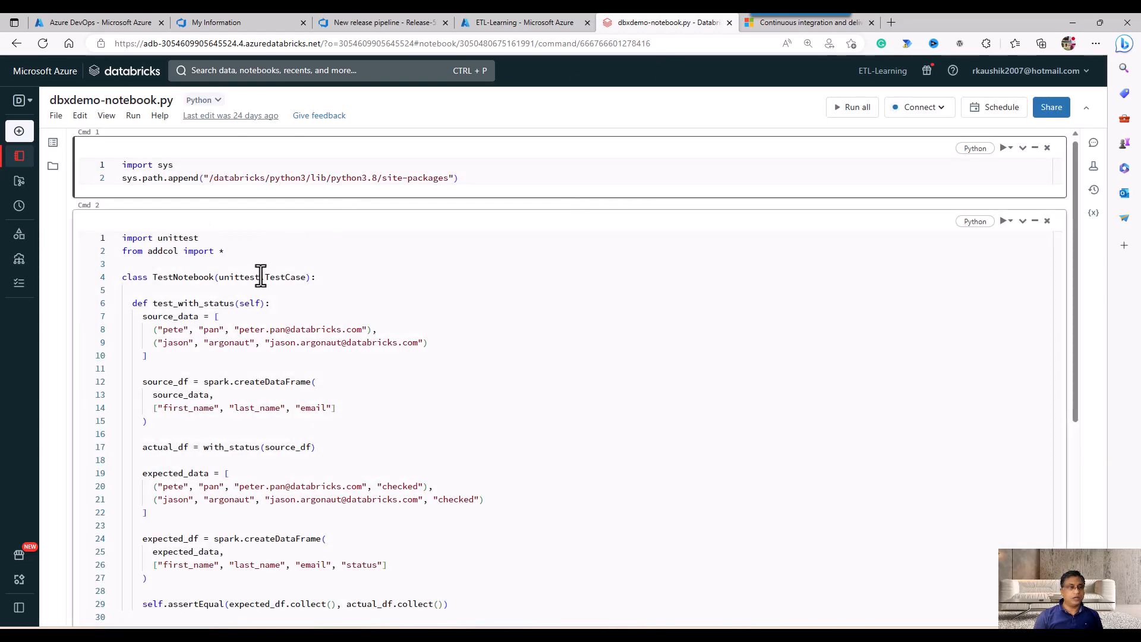
{"action": "left_click", "coordinate": [261, 277]}
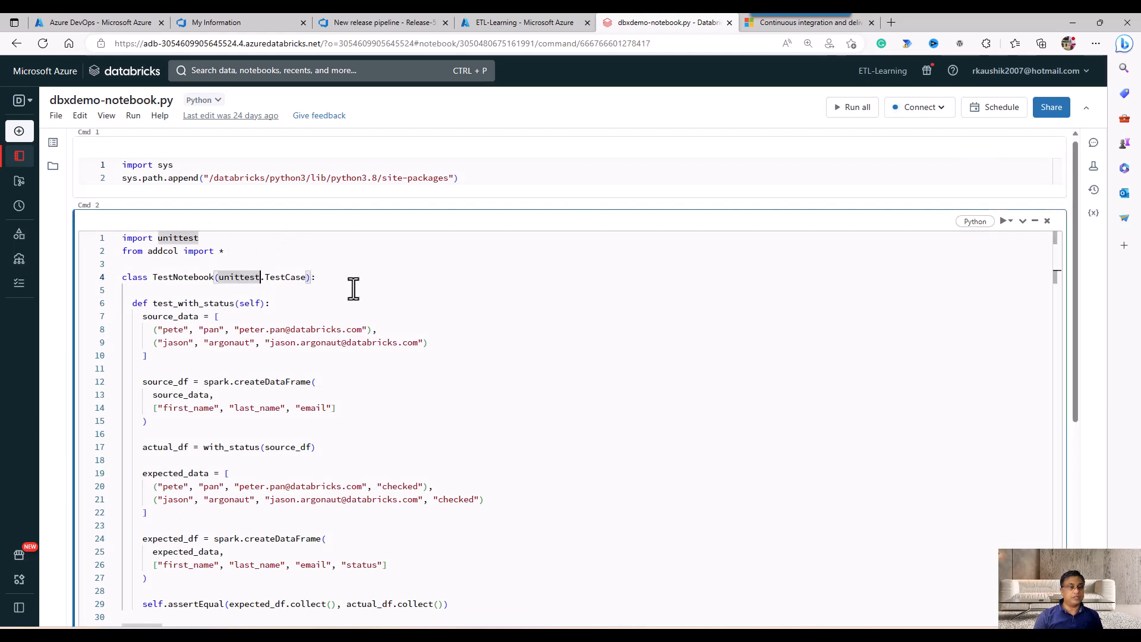
{"action": "scroll", "coordinate": [402, 366], "scroll_direction": "down", "scroll_amount": 2}
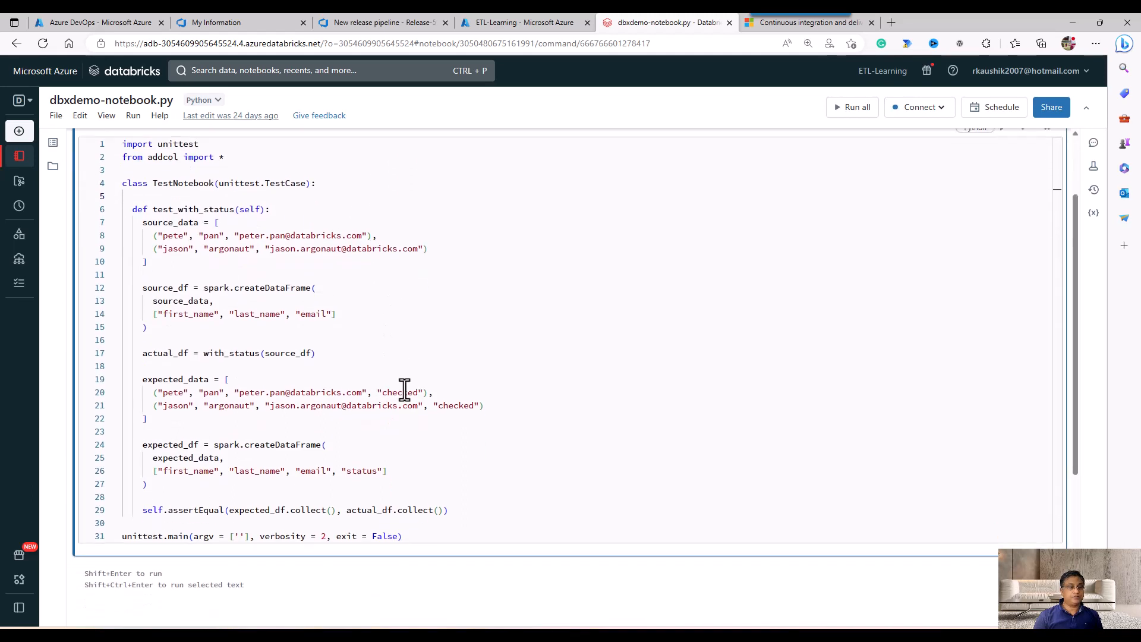
{"action": "scroll", "coordinate": [402, 365], "scroll_direction": "down", "scroll_amount": 1}
{"action": "scroll", "coordinate": [327, 366], "scroll_direction": "up", "scroll_amount": 3}
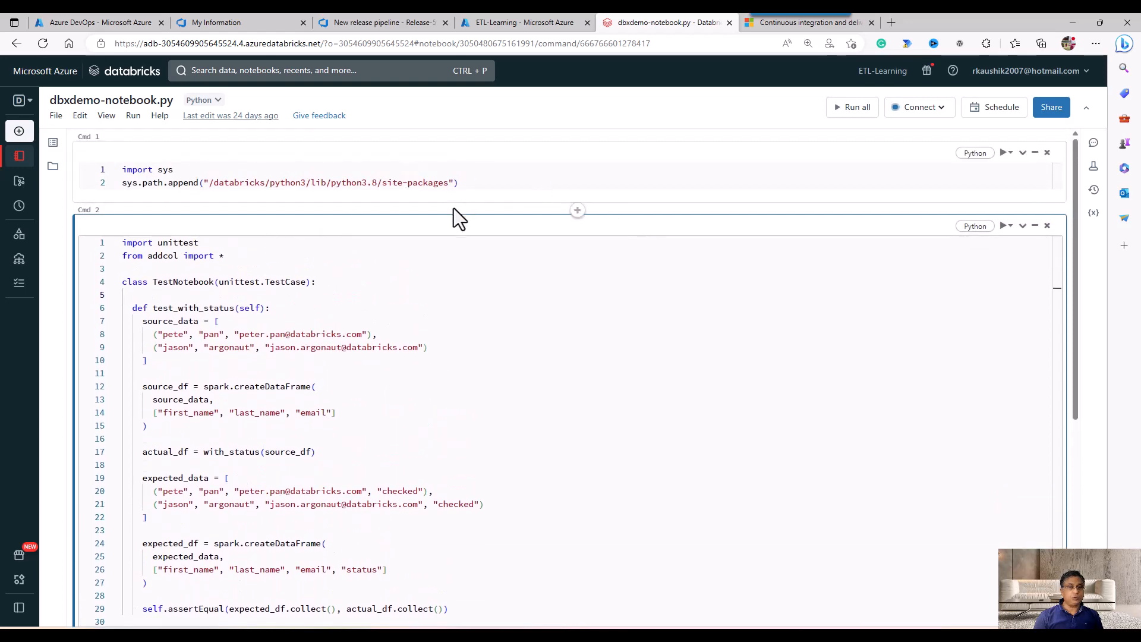
{"action": "scroll", "coordinate": [448, 344], "scroll_direction": "down", "scroll_amount": 3}
{"action": "scroll", "coordinate": [423, 431], "scroll_direction": "up", "scroll_amount": 3}
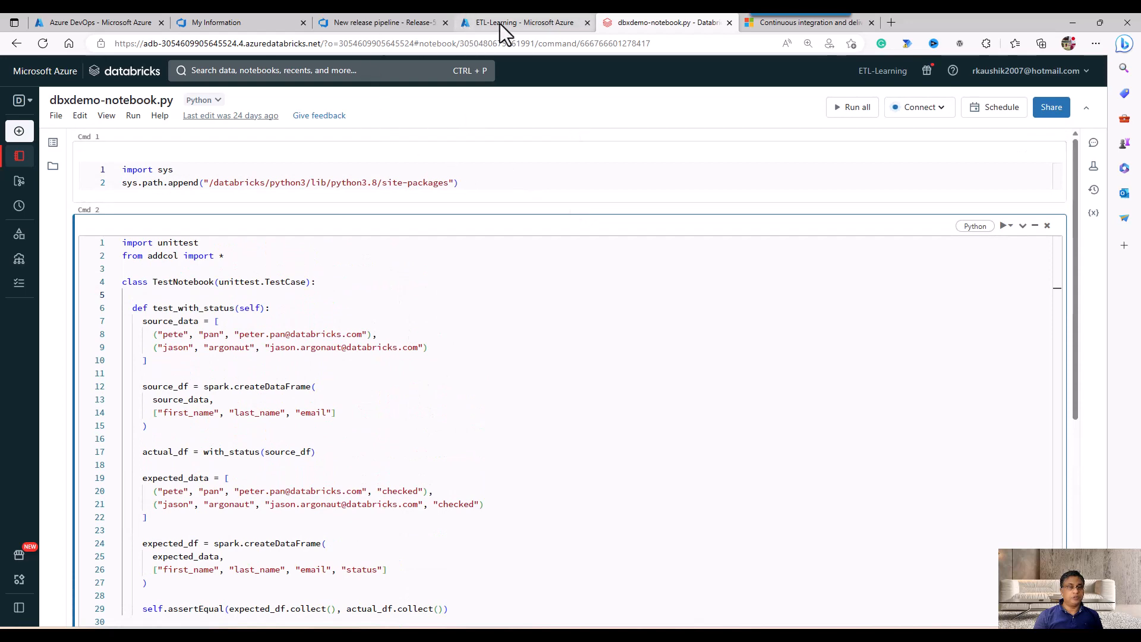
- Return to Release-5's Stage 1 logs in Azure DevOps, read the Publish Test Results task log, and open the test results summary
{"action": "left_click", "coordinate": [408, 25]}
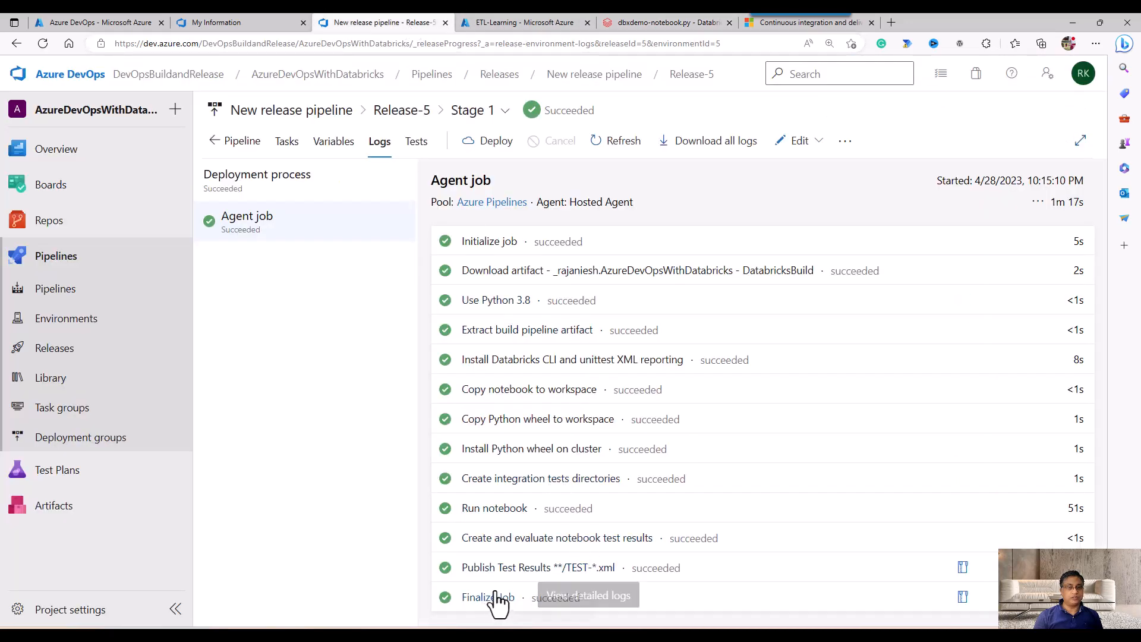
{"action": "left_click", "coordinate": [255, 232]}
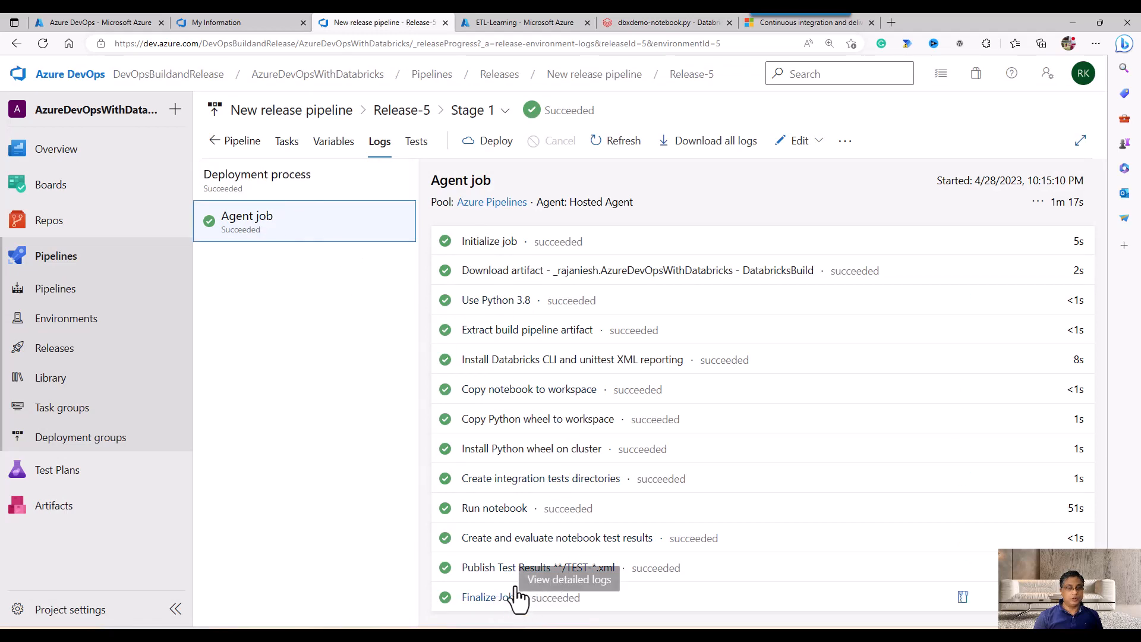
{"action": "left_click", "coordinate": [488, 570]}
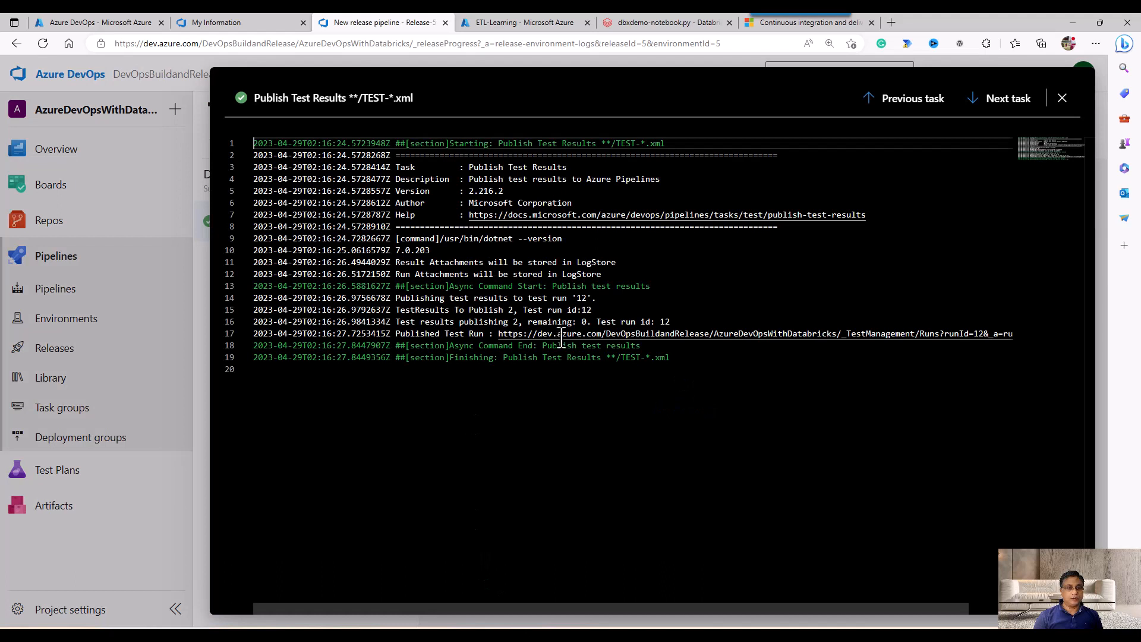
{"action": "double_click", "coordinate": [585, 335]}
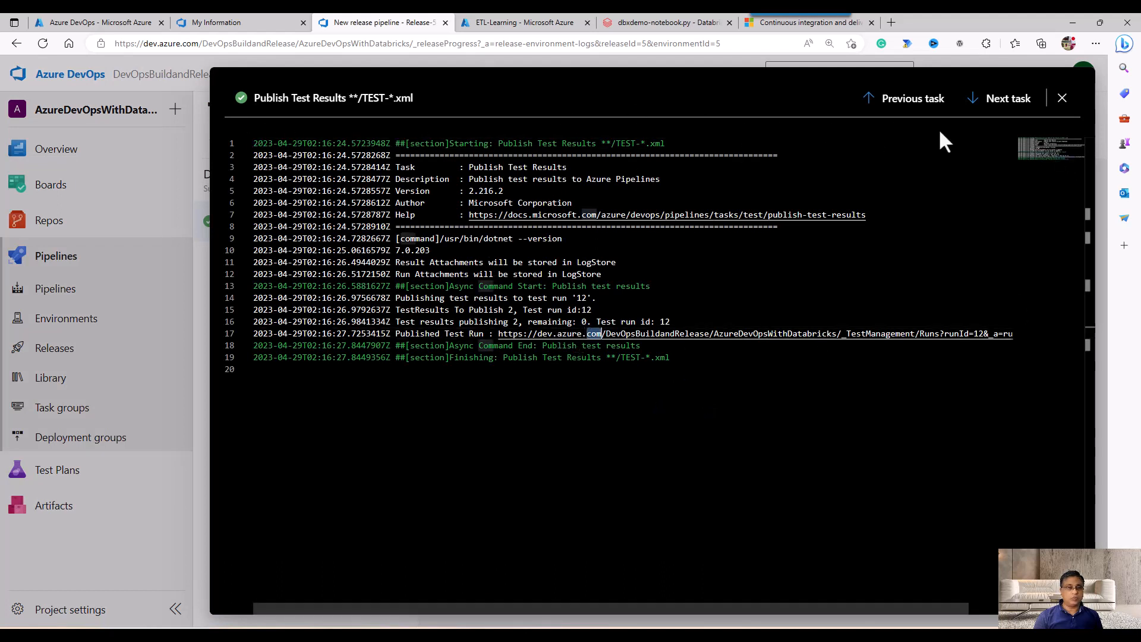
{"action": "left_click", "coordinate": [1062, 98]}
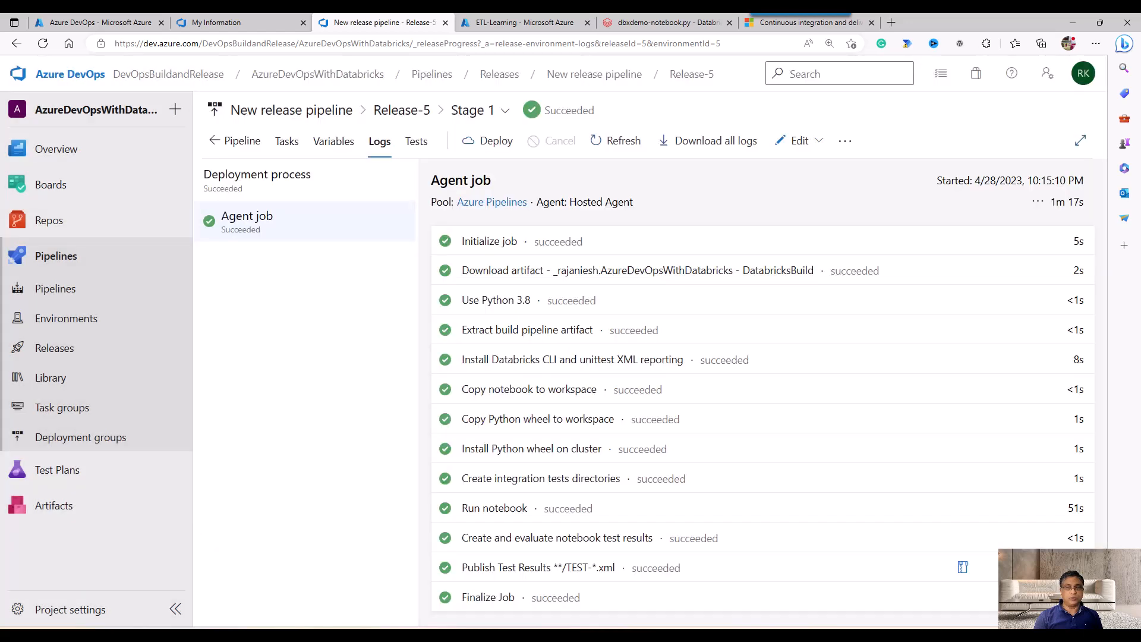
{"action": "left_click", "coordinate": [963, 567]}
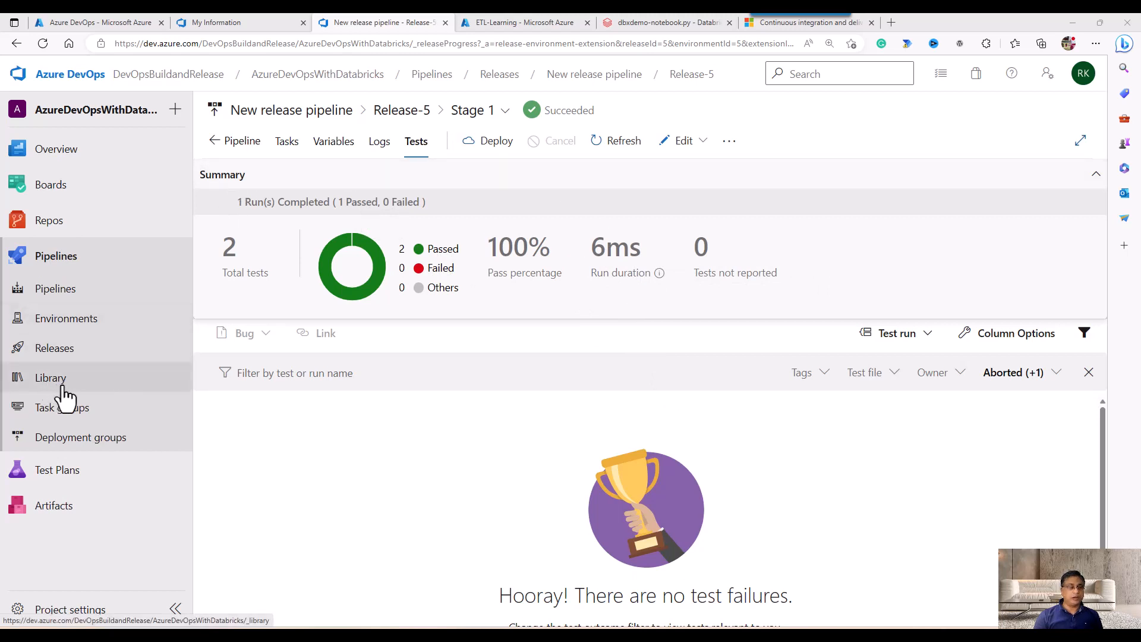
- Run the AzureDevOpsWithDatabricks build pipeline manually on the master branch
{"action": "left_click", "coordinate": [69, 299]}
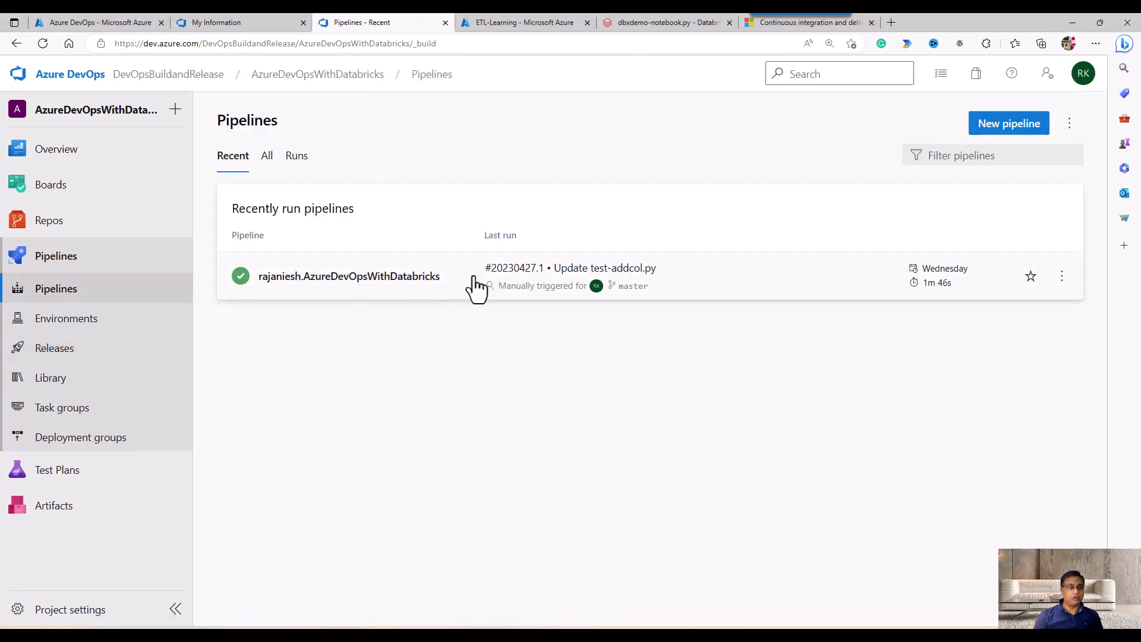
{"action": "left_click", "coordinate": [1062, 280]}
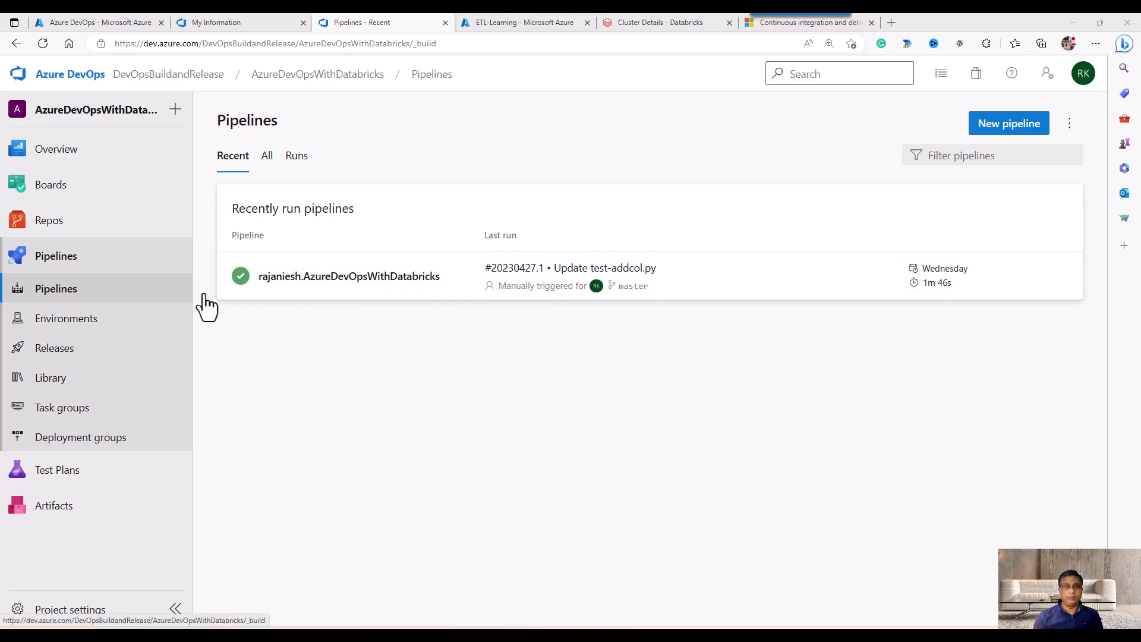
{"action": "left_click", "coordinate": [1059, 289]}
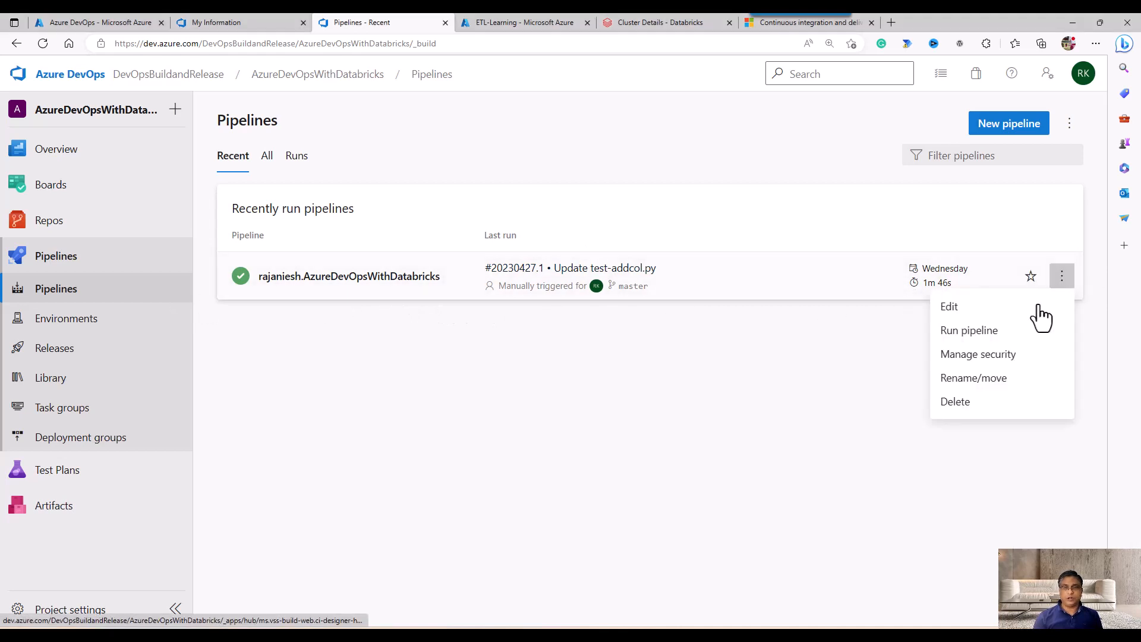
{"action": "left_click", "coordinate": [974, 331]}
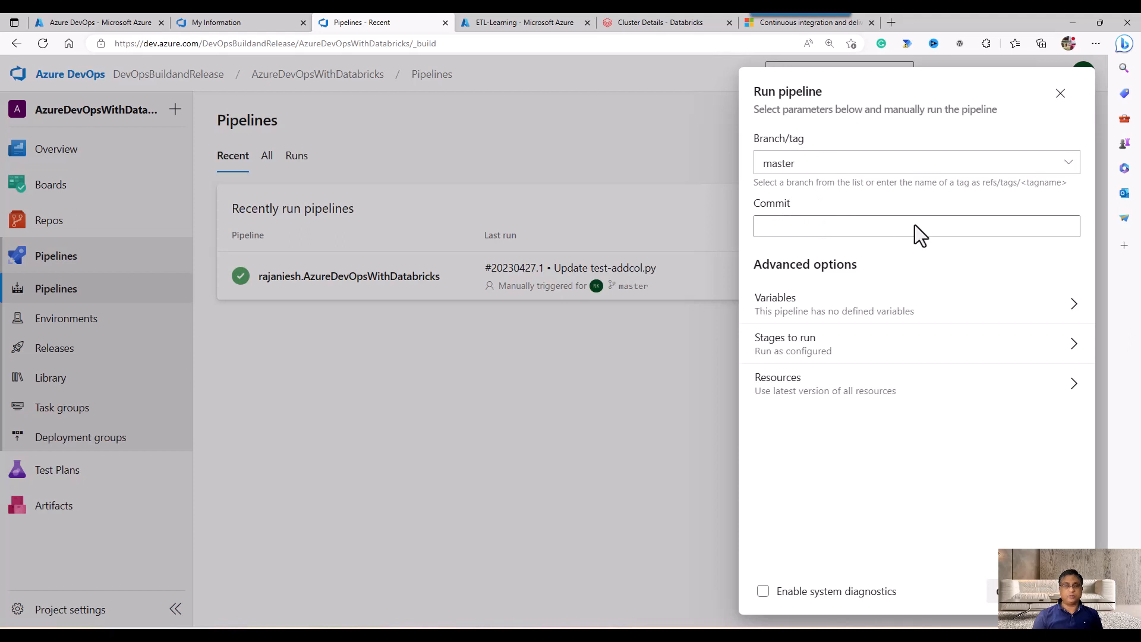
{"action": "left_click", "coordinate": [764, 594]}
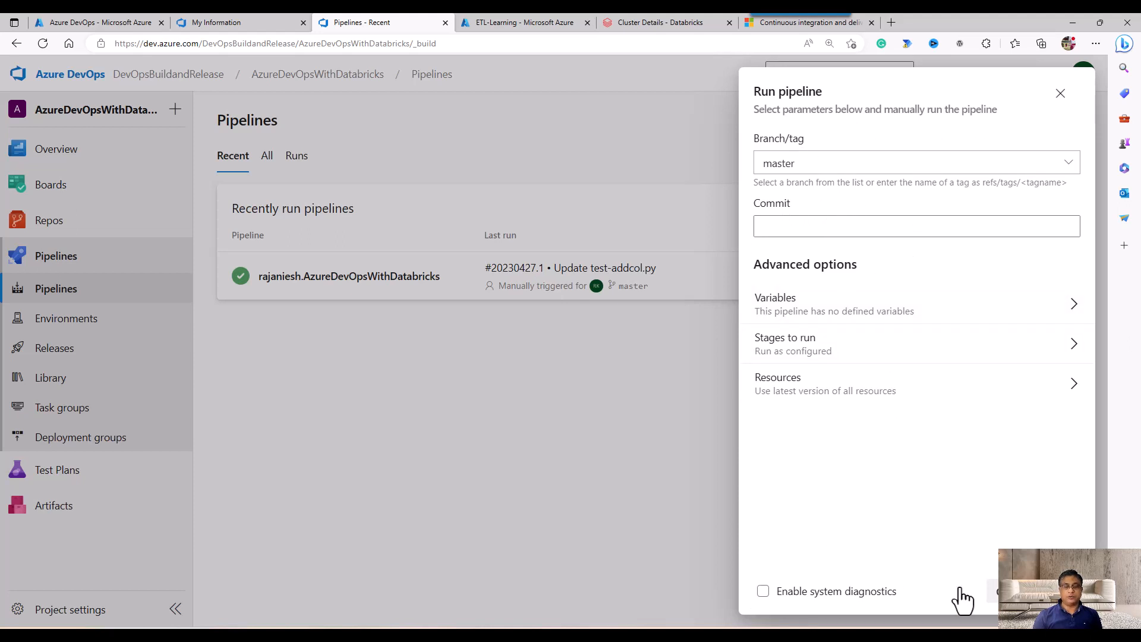
{"action": "left_click", "coordinate": [1049, 592]}
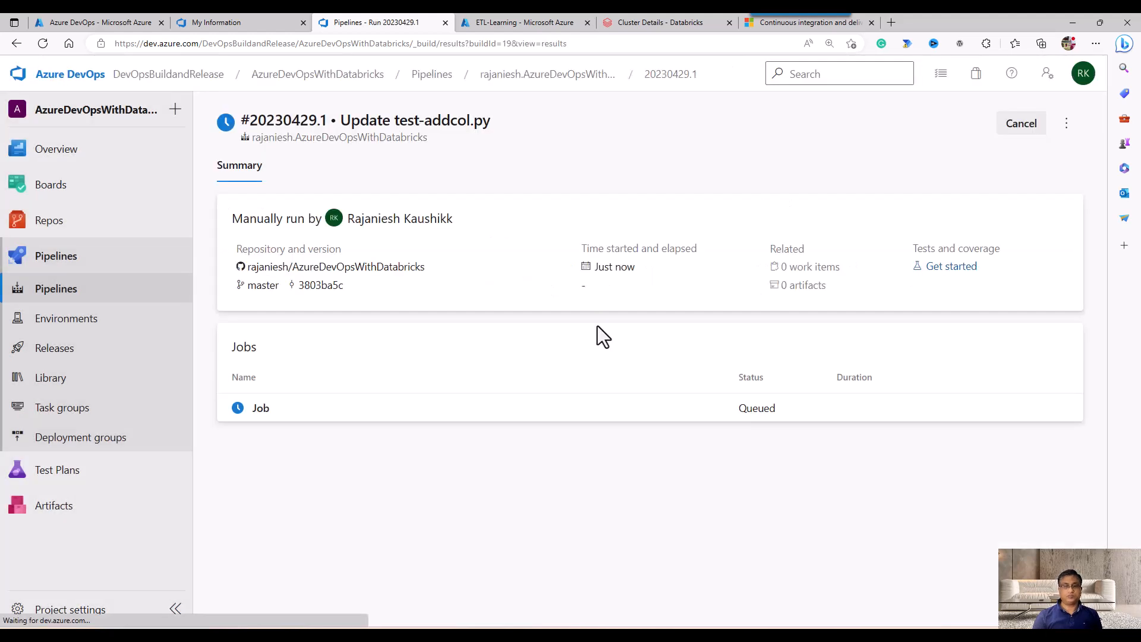
- Check the job log of the new build run, then open the Stage 1 deployment logs of Release-6
{"action": "left_click", "coordinate": [262, 412]}
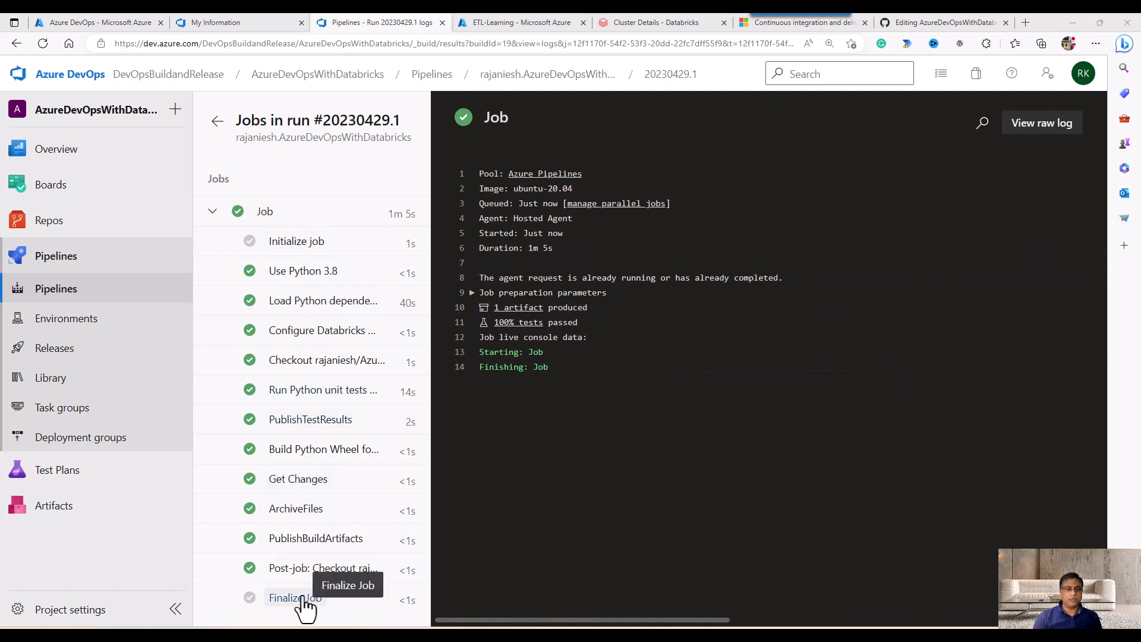
{"action": "left_click", "coordinate": [76, 349]}
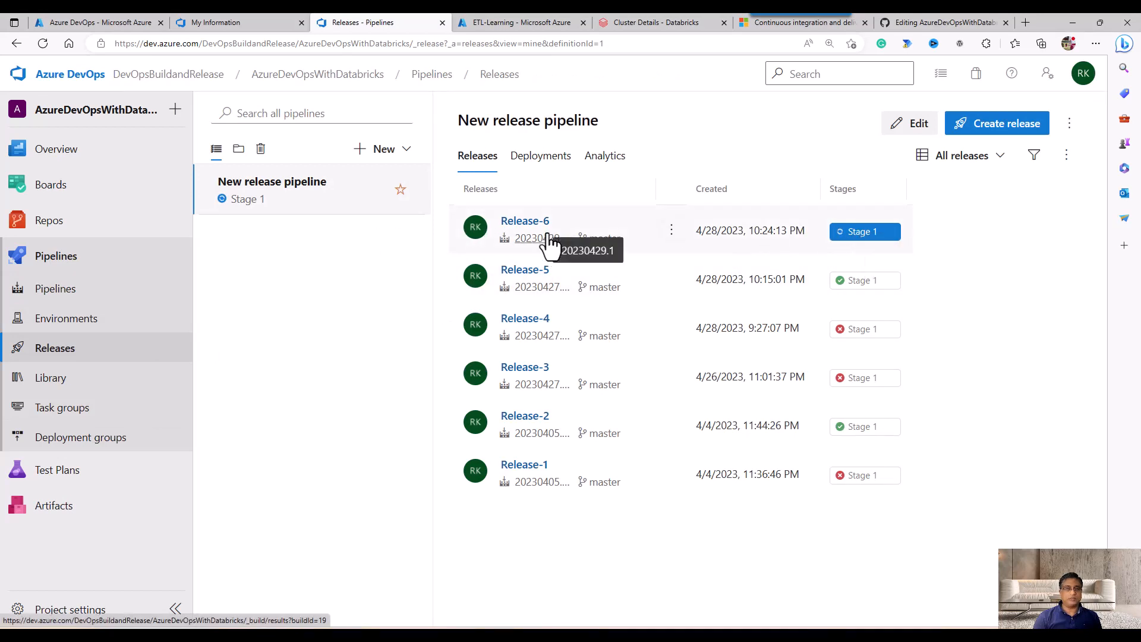
{"action": "left_click", "coordinate": [883, 233]}
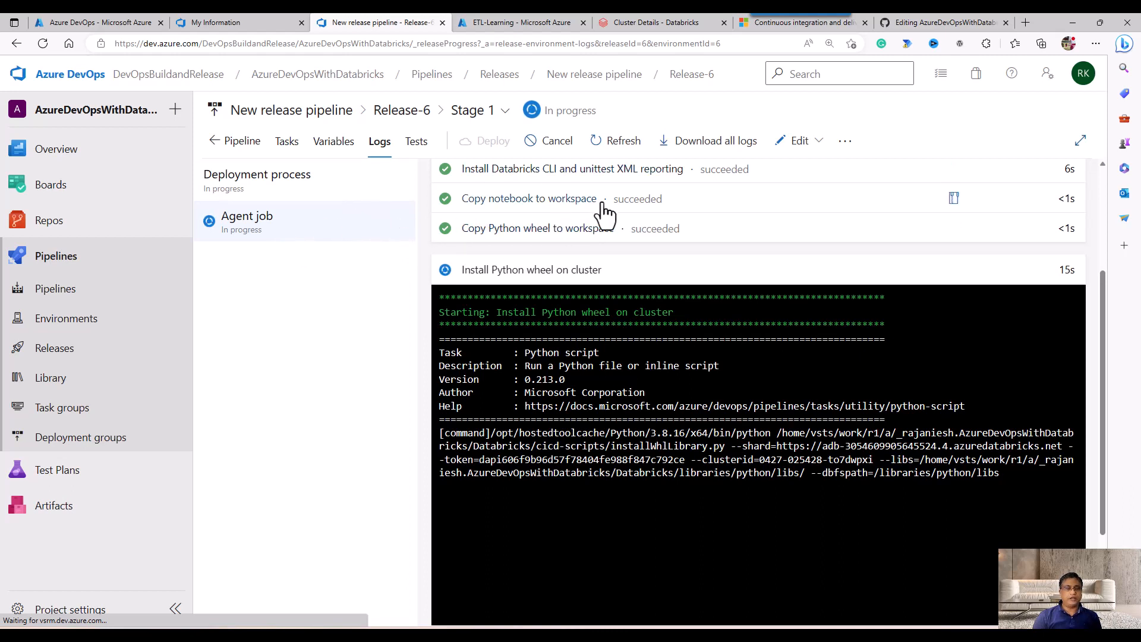
- Switch to the GitHub README.md edit and commit its changes directly to the master branch
{"action": "left_click", "coordinate": [926, 17]}
{"action": "scroll", "coordinate": [321, 187], "scroll_direction": "up", "scroll_amount": 5}
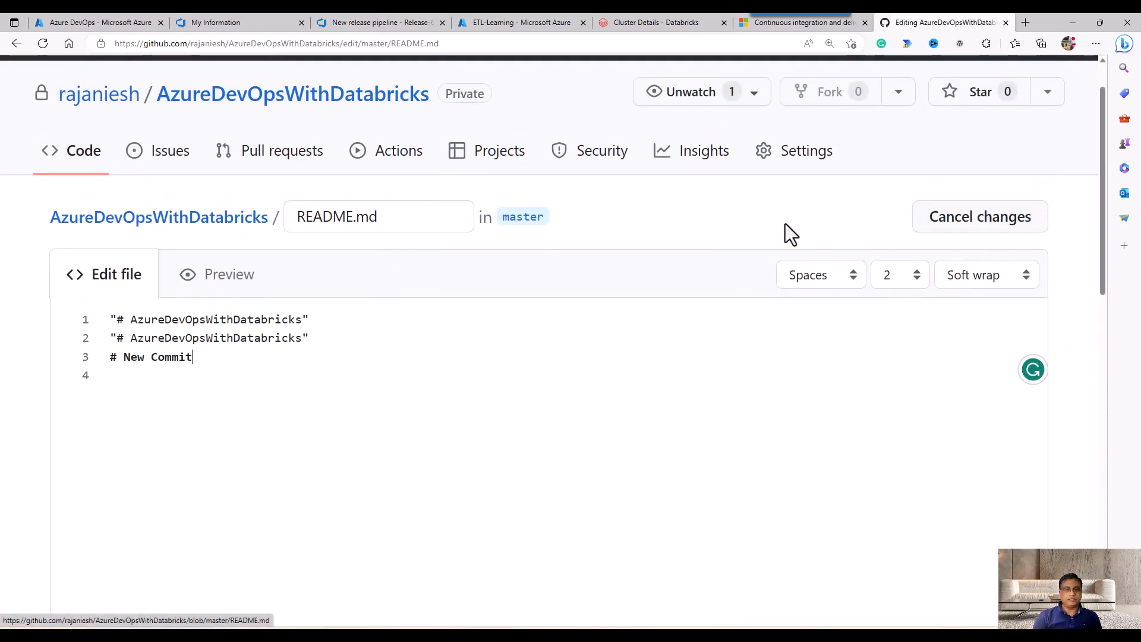
{"action": "scroll", "coordinate": [661, 433], "scroll_direction": "down", "scroll_amount": 5}
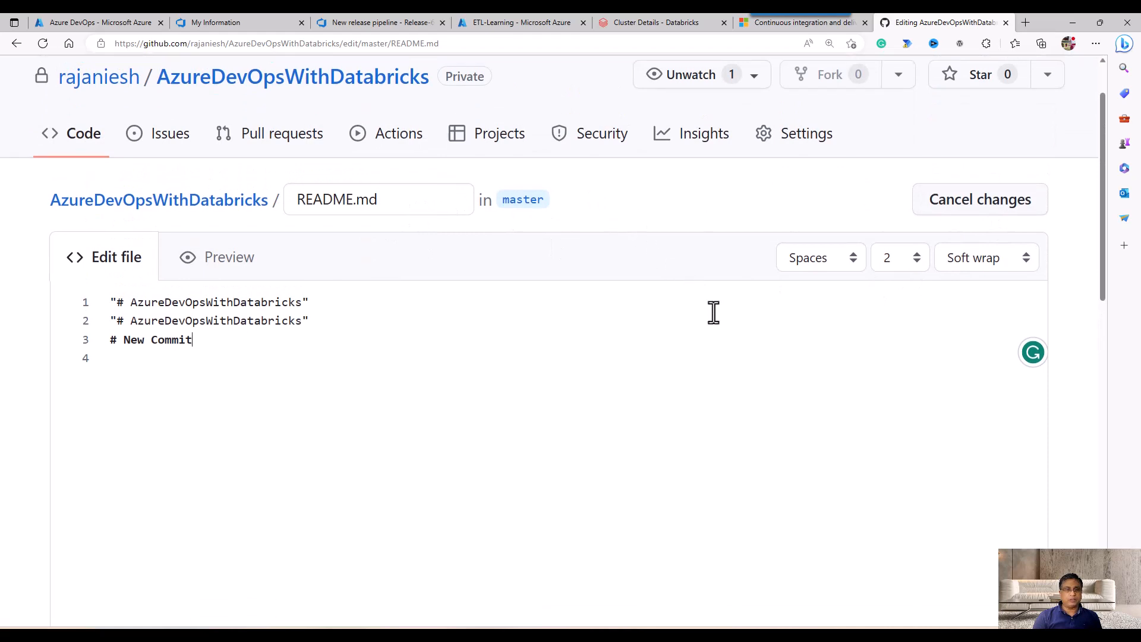
{"action": "scroll", "coordinate": [479, 403], "scroll_direction": "up", "scroll_amount": 5}
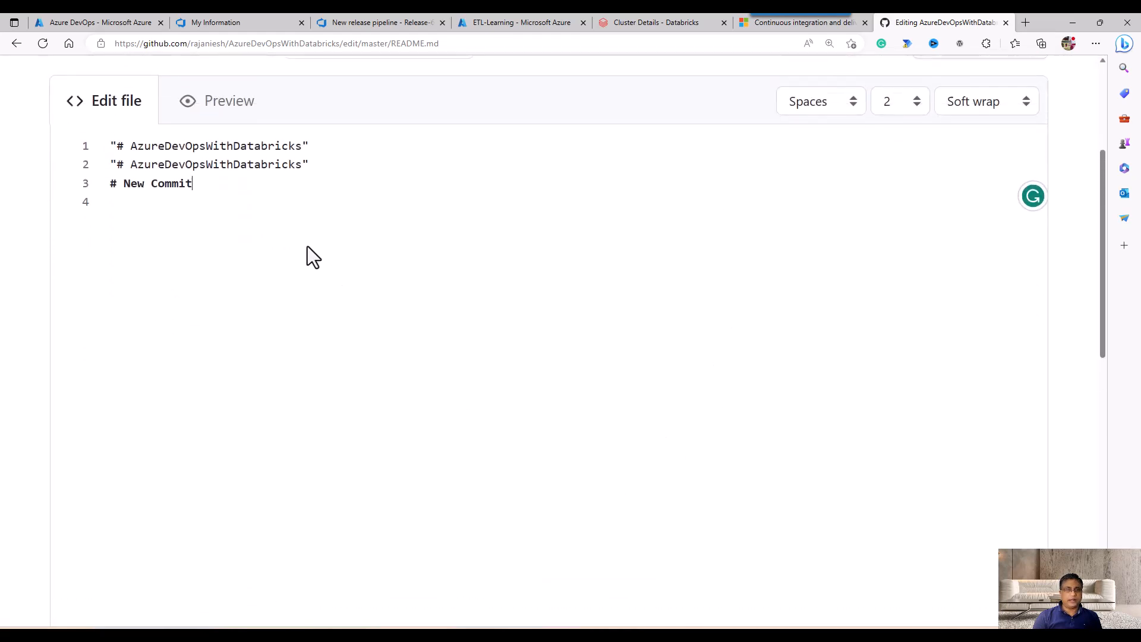
{"action": "scroll", "coordinate": [217, 216], "scroll_direction": "down", "scroll_amount": 10}
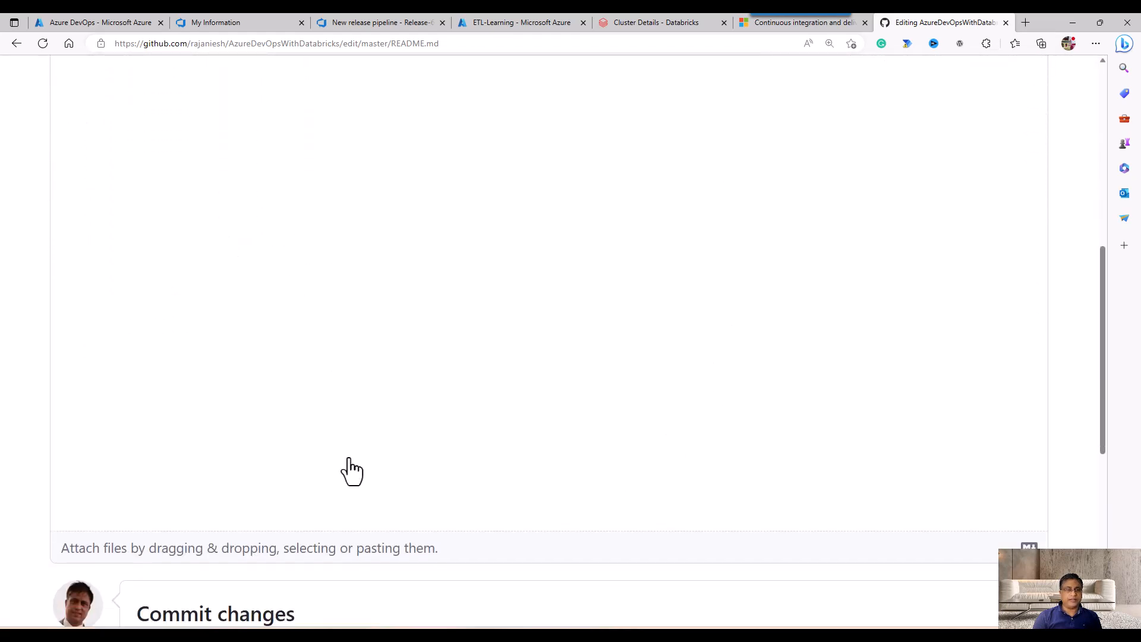
{"action": "scroll", "coordinate": [273, 529], "scroll_direction": "down", "scroll_amount": 2}
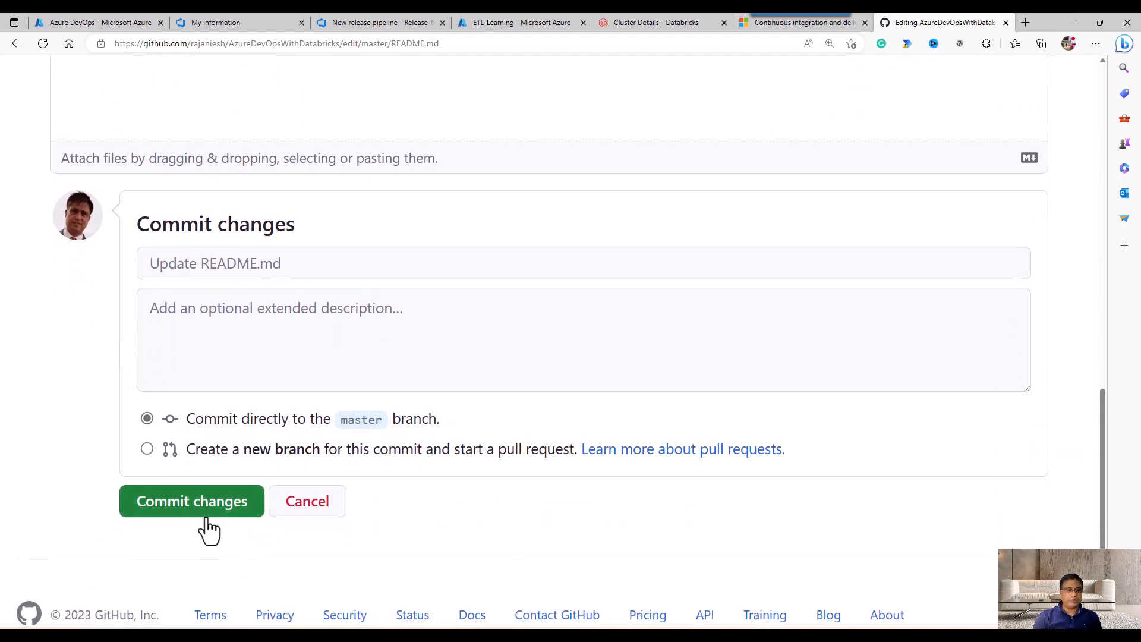
{"action": "left_click", "coordinate": [192, 501]}
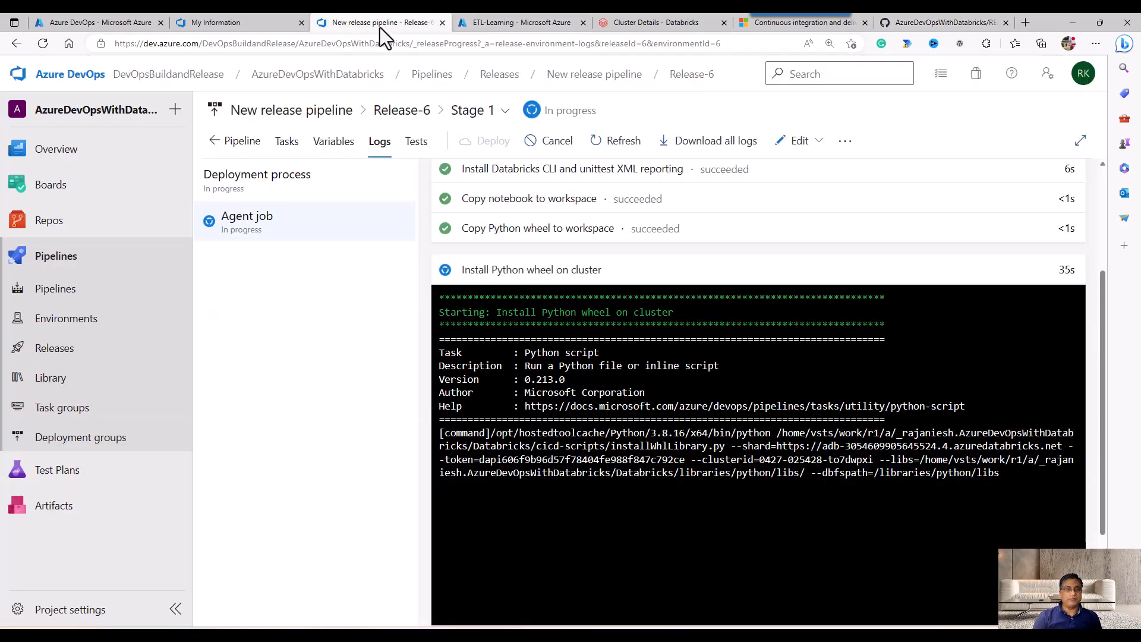
- Return to Azure DevOps and open the run history of the AzureDevOpsWithDatabricks build pipeline
{"action": "left_click", "coordinate": [380, 22]}
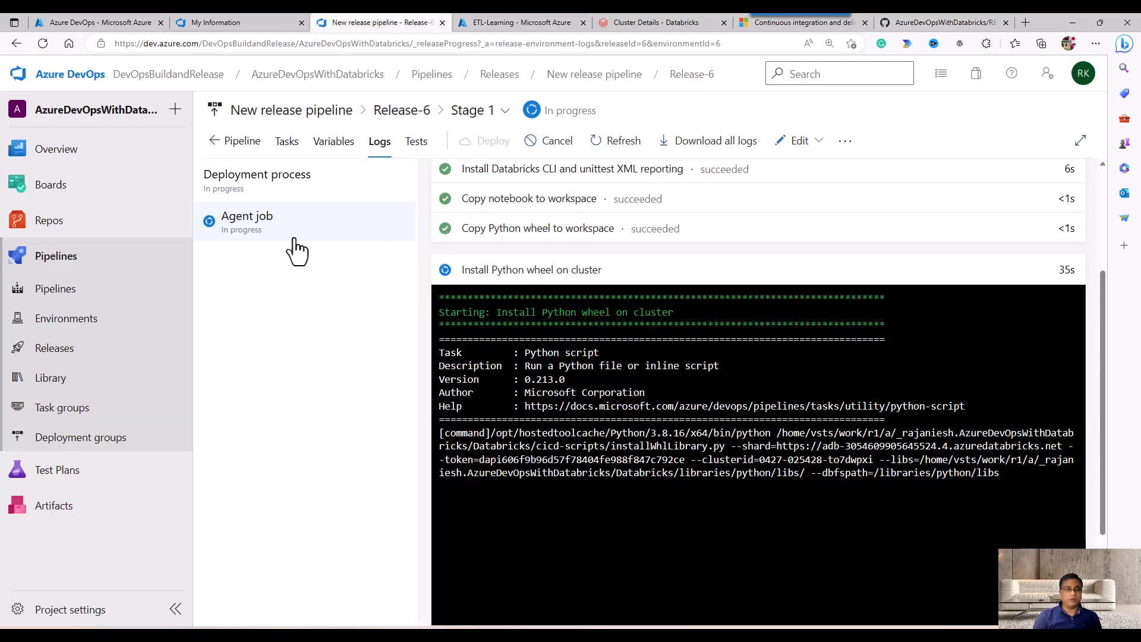
{"action": "left_click", "coordinate": [80, 300]}
{"action": "left_click", "coordinate": [340, 297]}
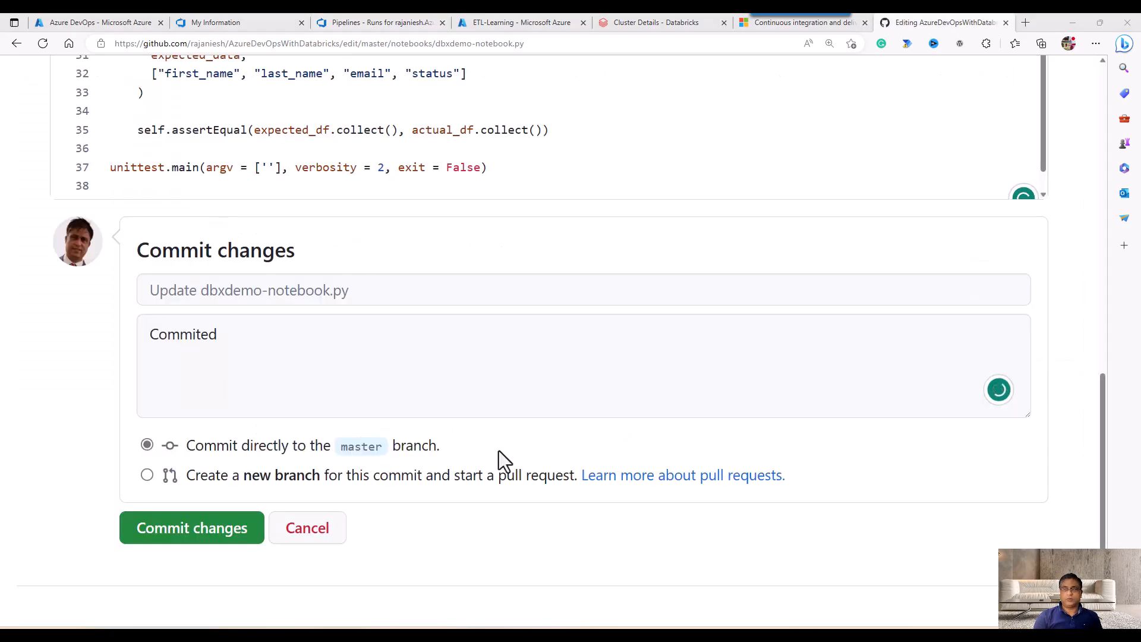
- Commit the dbxdemo-notebook.py changes in GitHub directly to the master branch, then go back to the pipeline's run history in Azure DevOps
{"action": "left_click", "coordinate": [196, 526]}
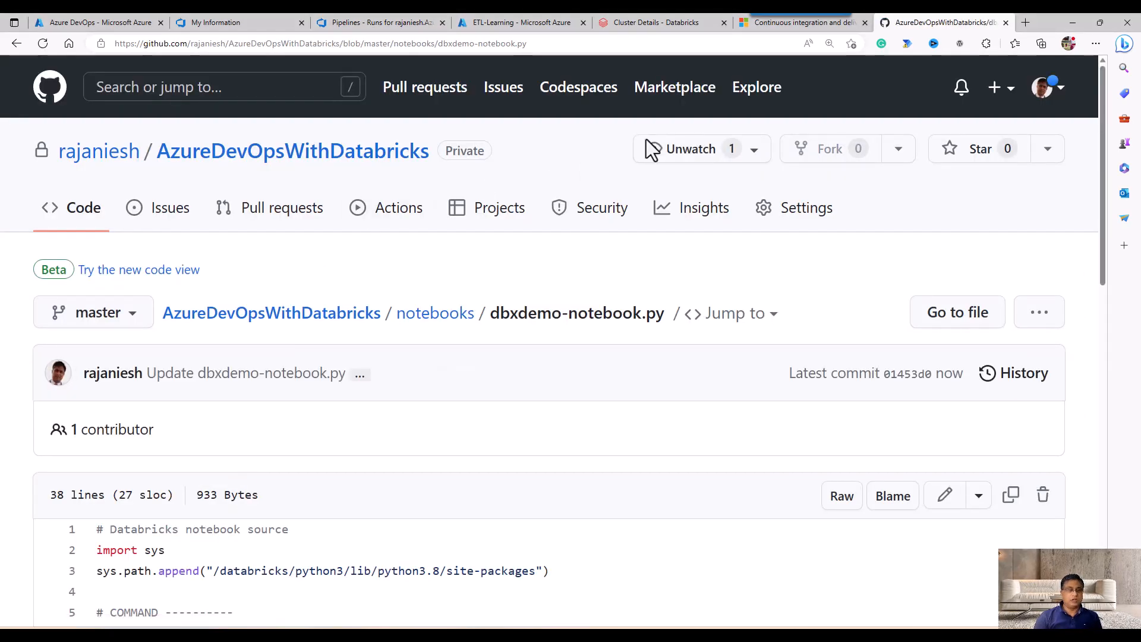
{"action": "left_click", "coordinate": [360, 22]}
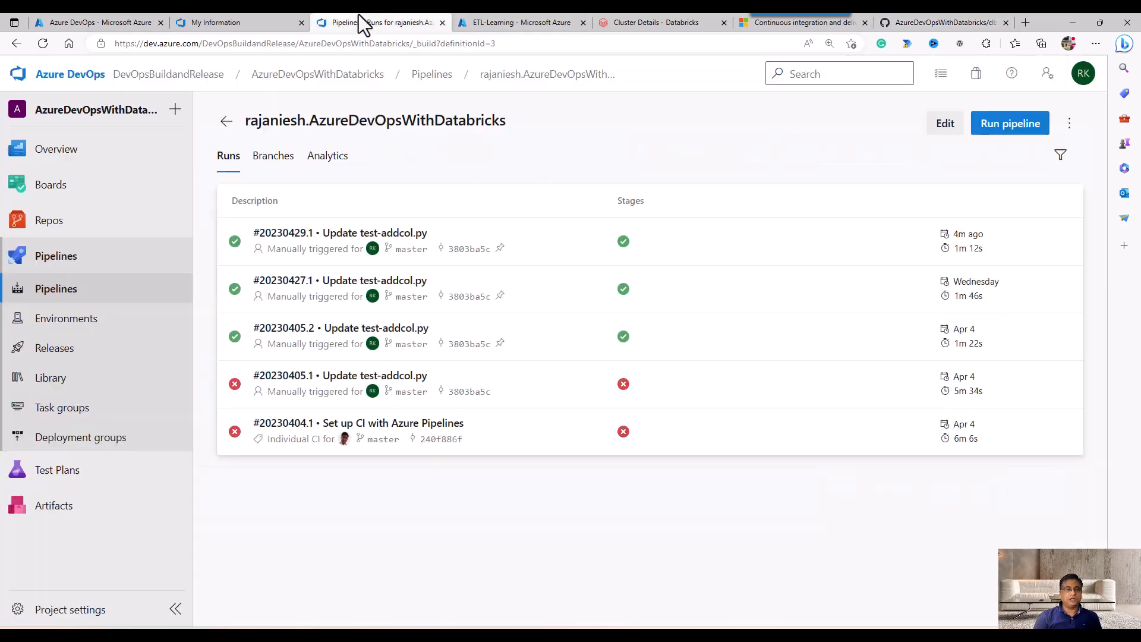
- Go back to the pipelines overview and open the project's releases
{"action": "left_click", "coordinate": [221, 123]}
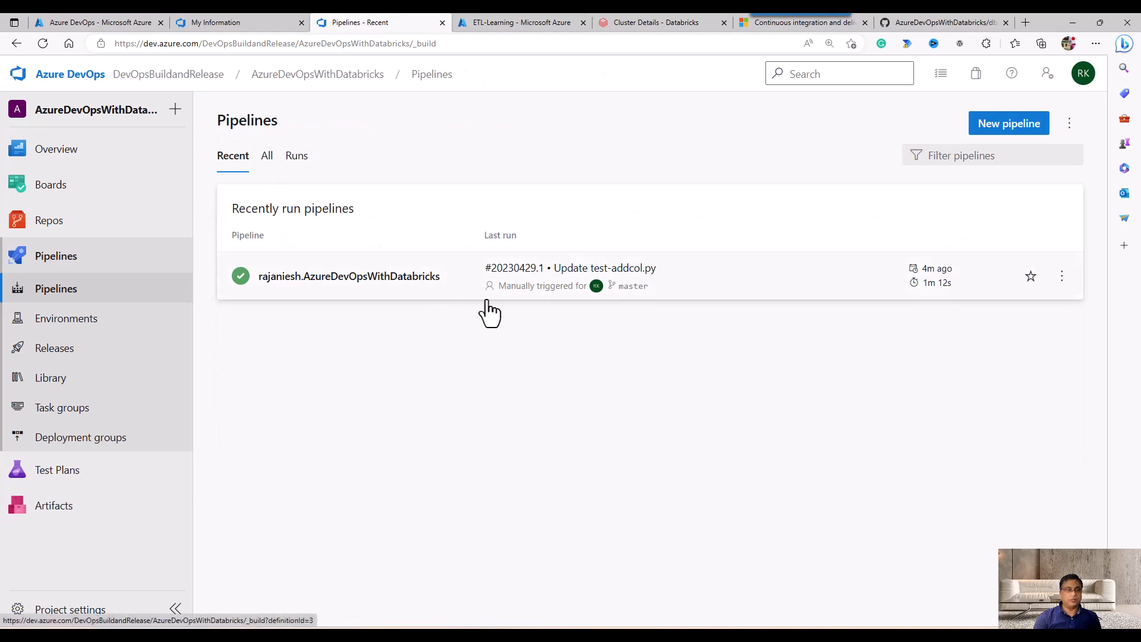
{"action": "left_click", "coordinate": [55, 347]}
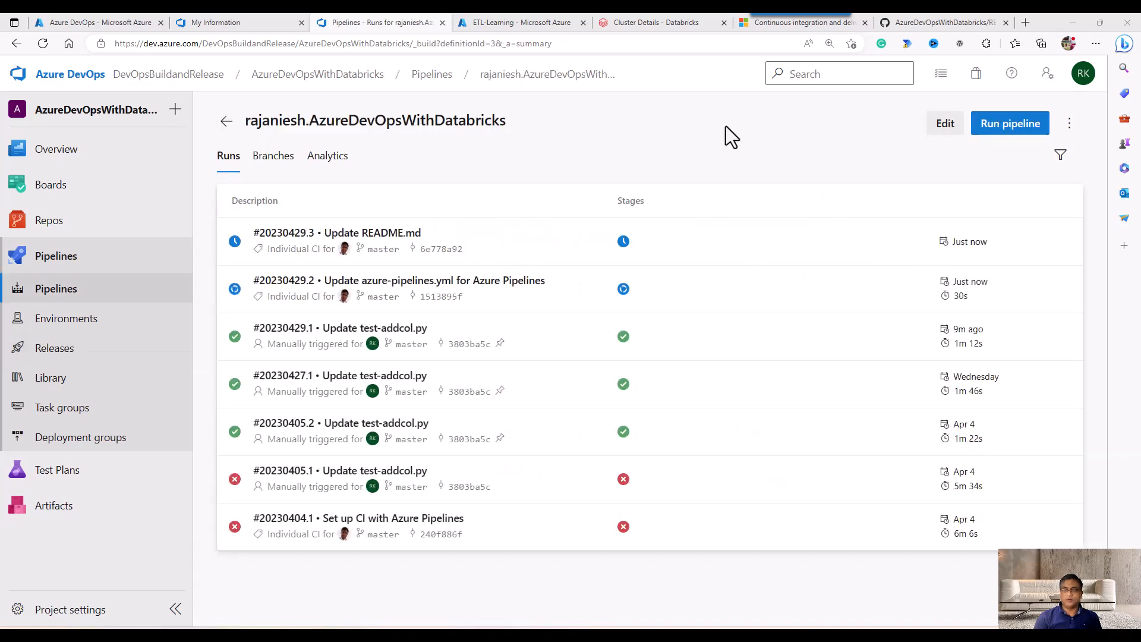
- Review the committed README.md in GitHub, then return to Azure DevOps and open the job log of pipeline run #20230429.2
{"action": "left_click", "coordinate": [960, 26]}
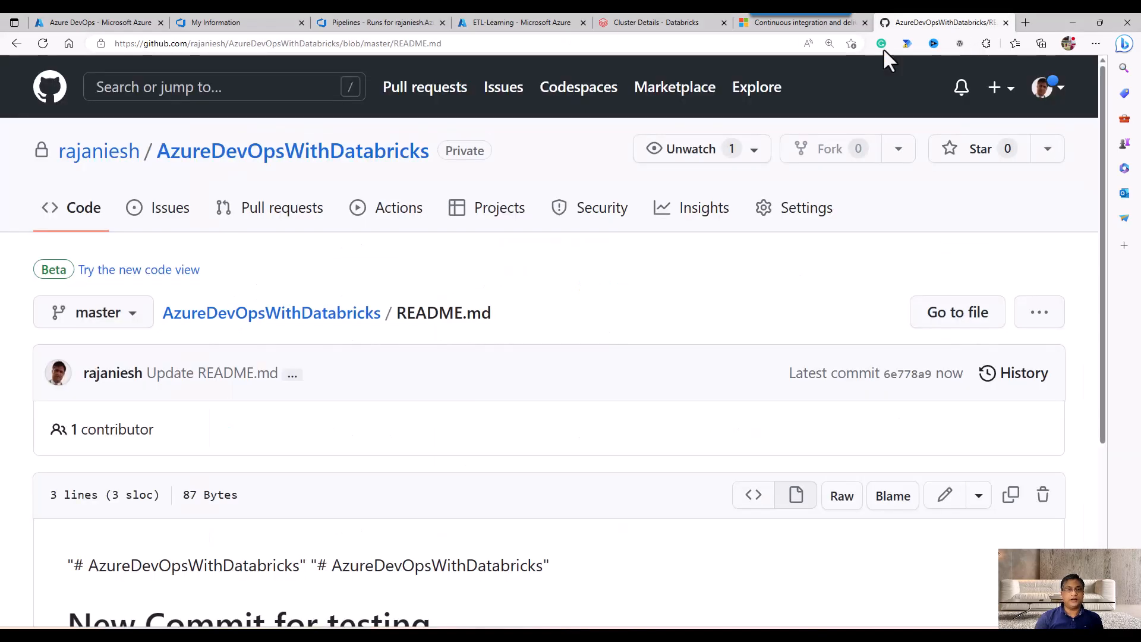
{"action": "scroll", "coordinate": [348, 425], "scroll_direction": "down", "scroll_amount": 3}
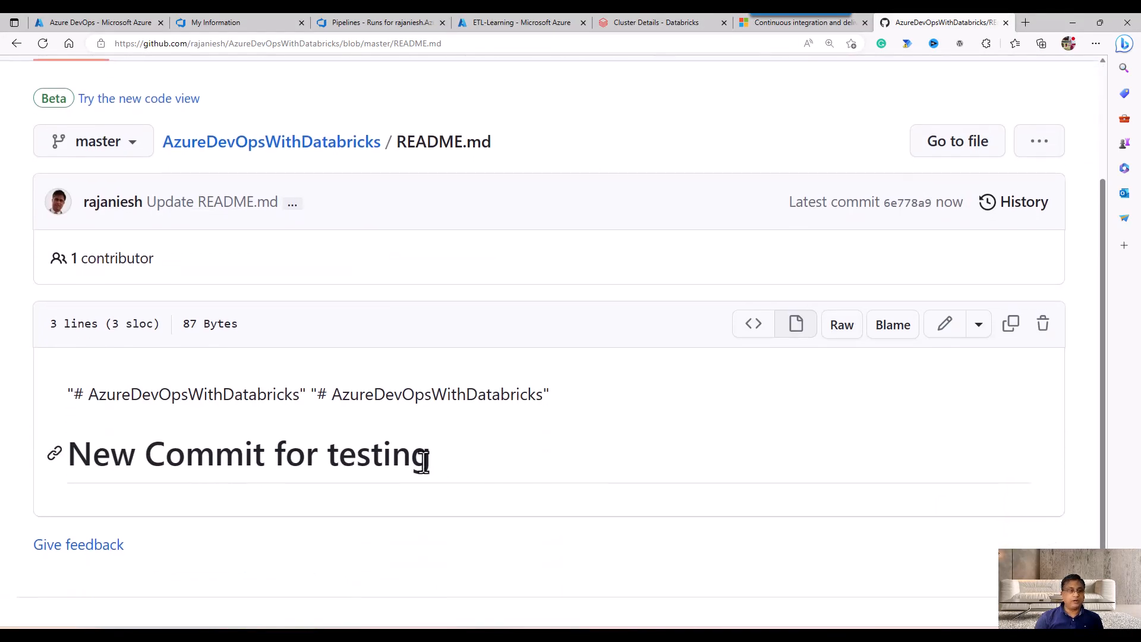
{"action": "scroll", "coordinate": [464, 469], "scroll_direction": "up", "scroll_amount": 3}
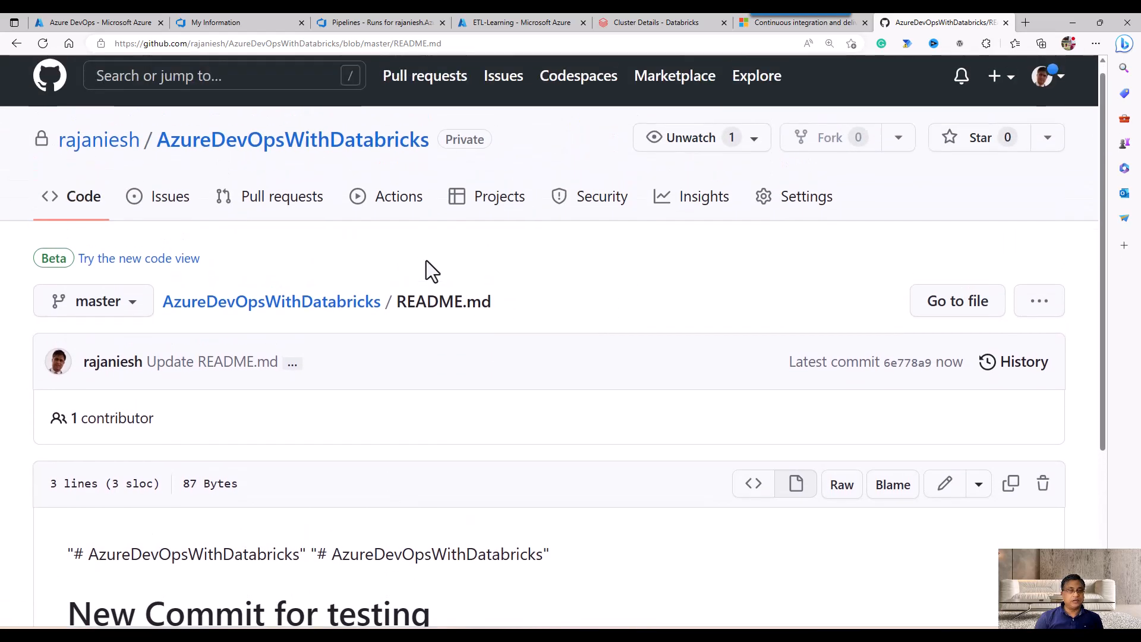
{"action": "left_click", "coordinate": [386, 24]}
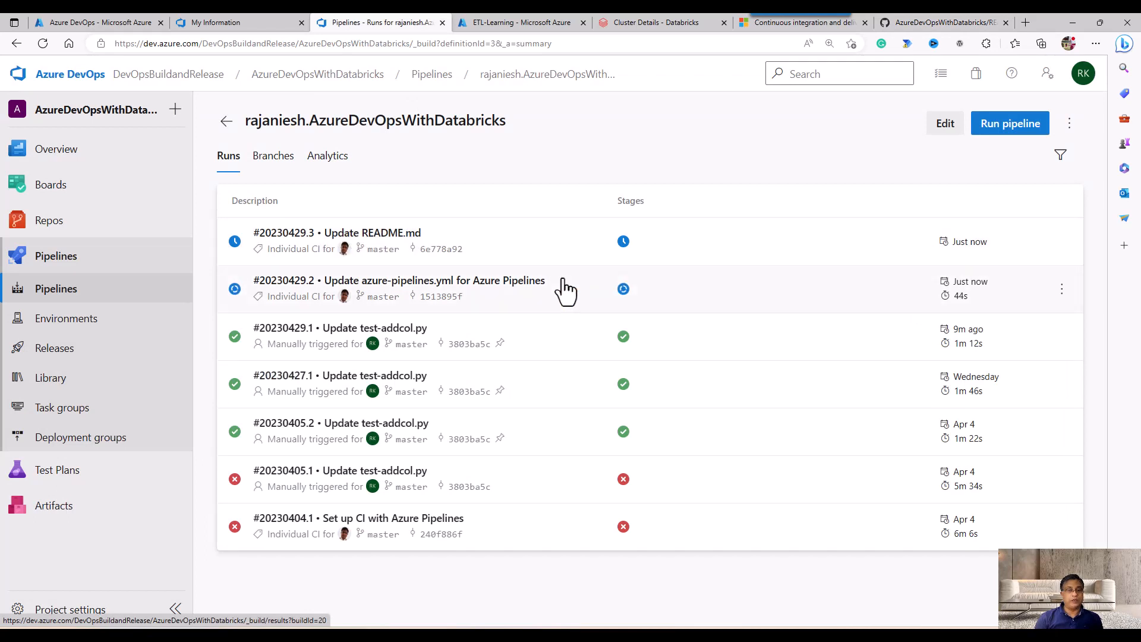
{"action": "left_click", "coordinate": [624, 242]}
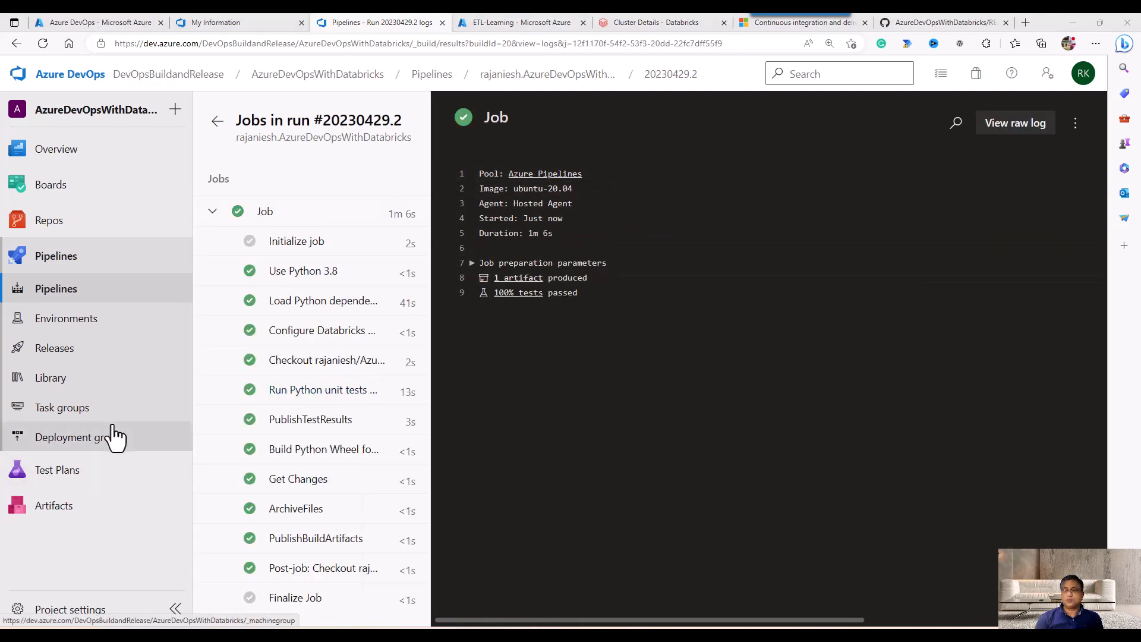
- Open Release-7 from the project's releases and check the Stage 1 deployment summary, closing it when finished
{"action": "left_click", "coordinate": [80, 356]}
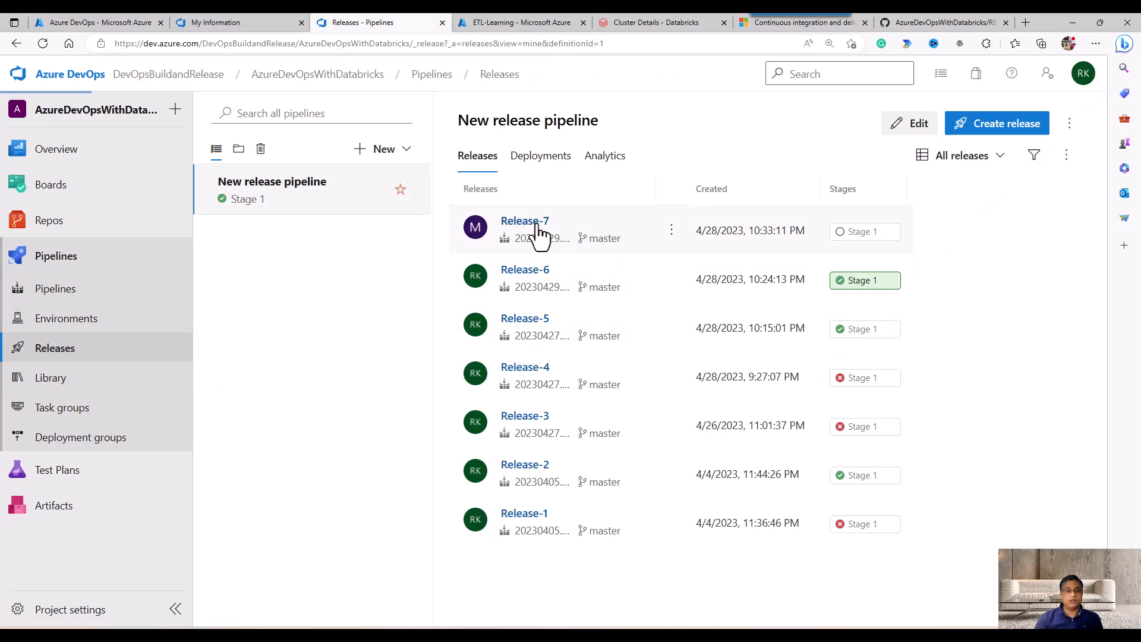
{"action": "left_click", "coordinate": [524, 221]}
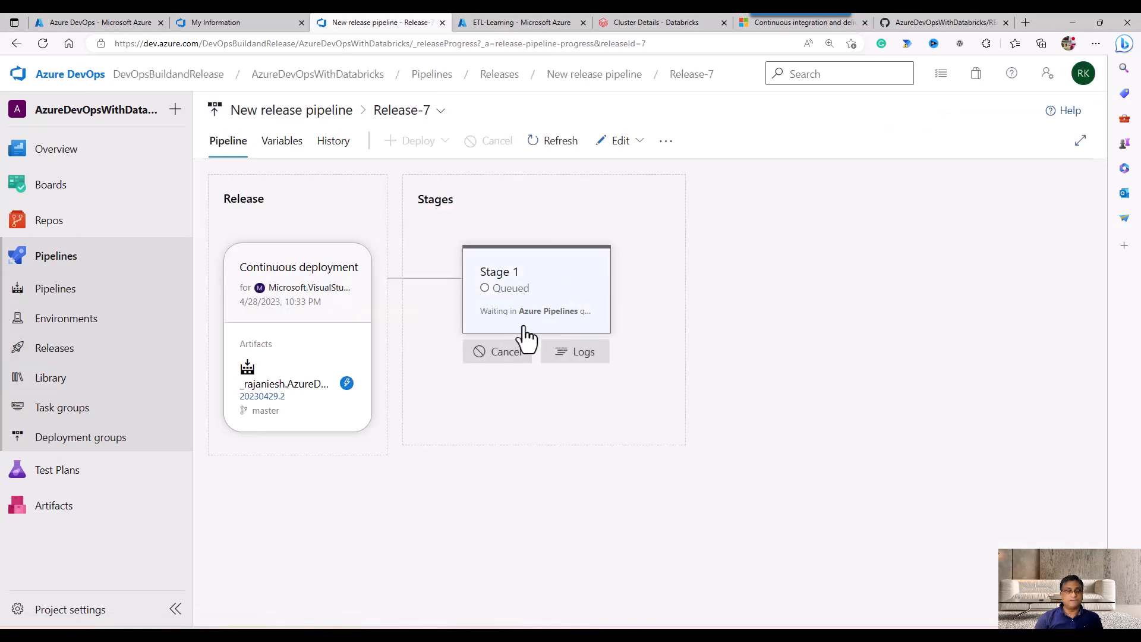
{"action": "left_click", "coordinate": [544, 314]}
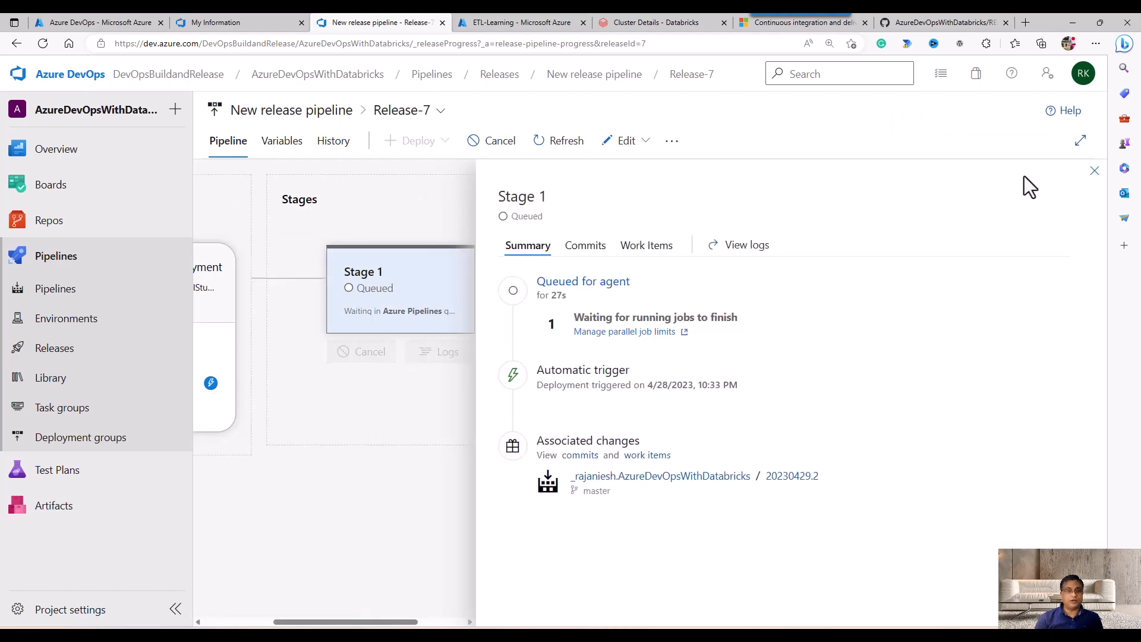
{"action": "left_click", "coordinate": [1095, 171]}
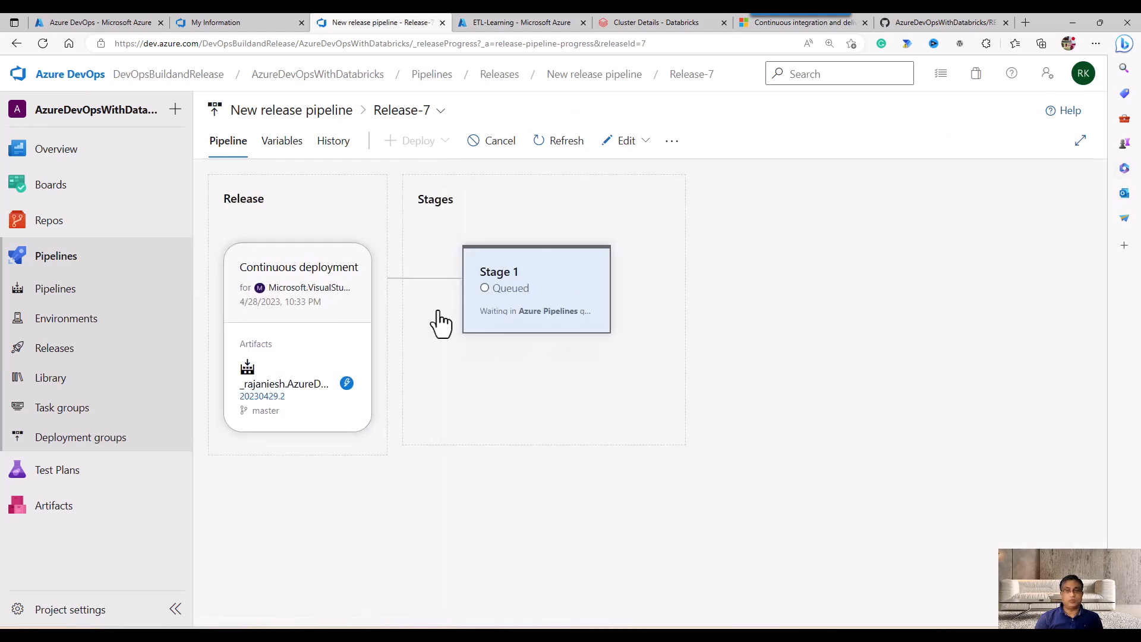